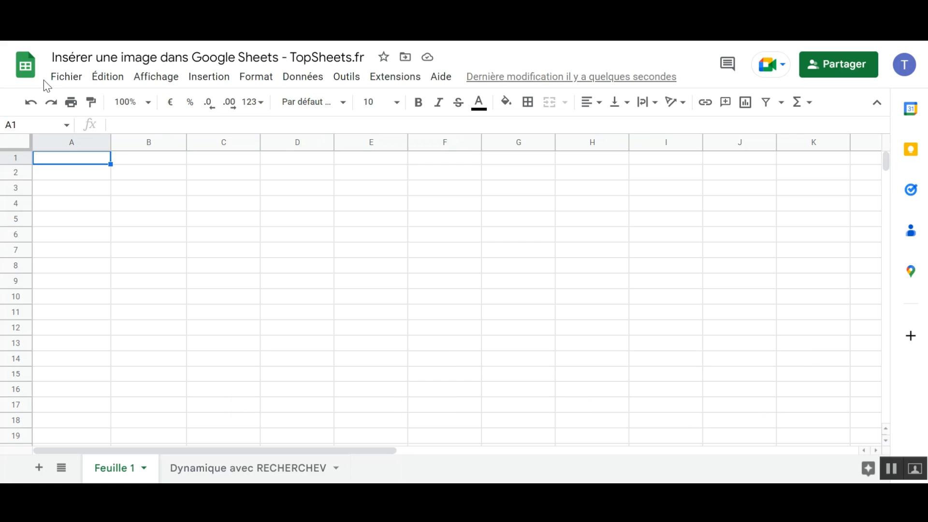
# Step: Insert an image inside cell A1 from the copied URL ending in logo_drive_2020q4_color_2x_web_64dp.png
pyautogui.click(208, 79)
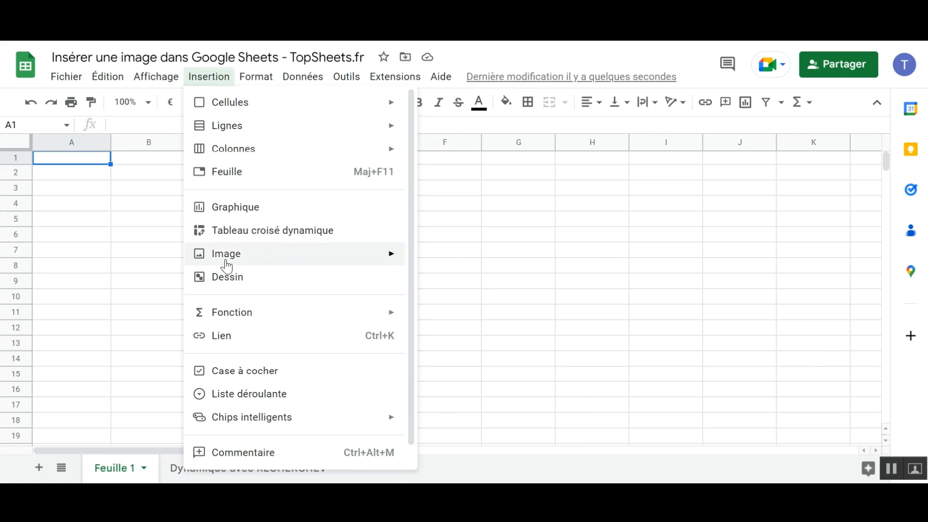
pyautogui.moveTo(226, 266)
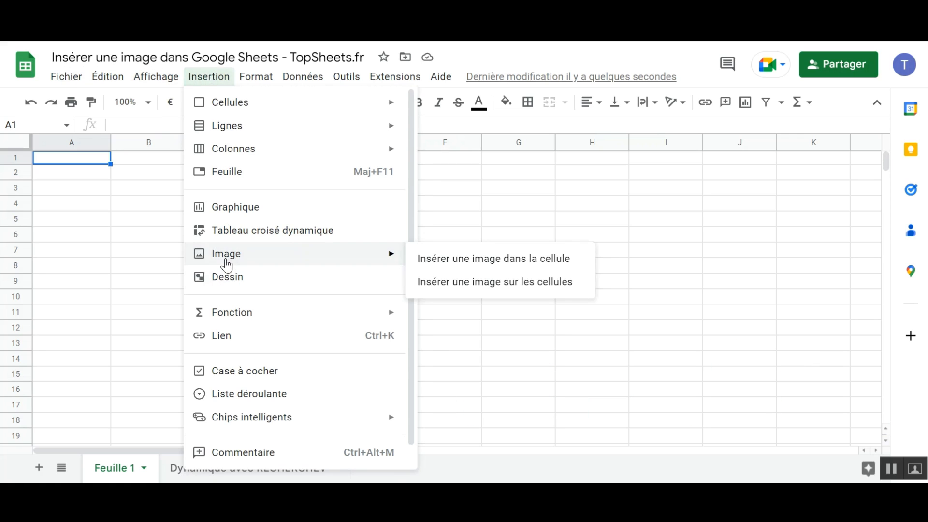
pyautogui.click(456, 263)
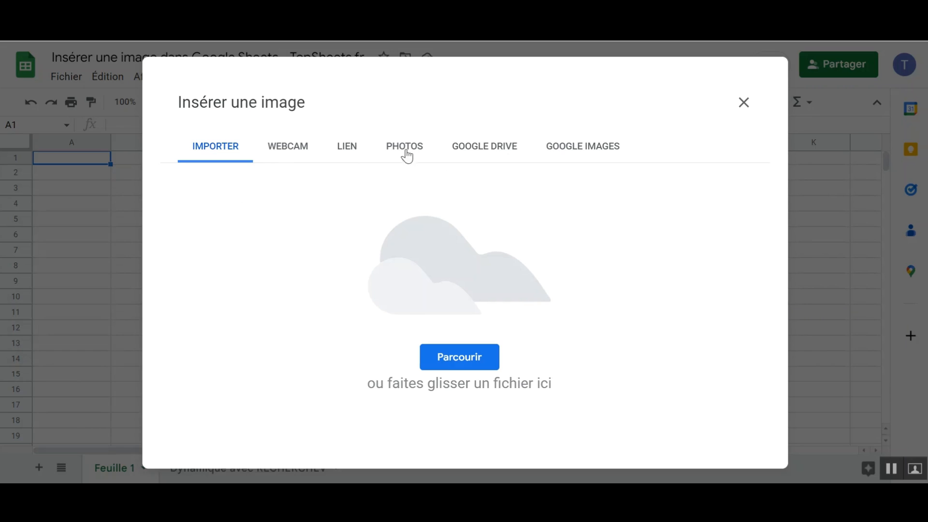
pyautogui.click(340, 154)
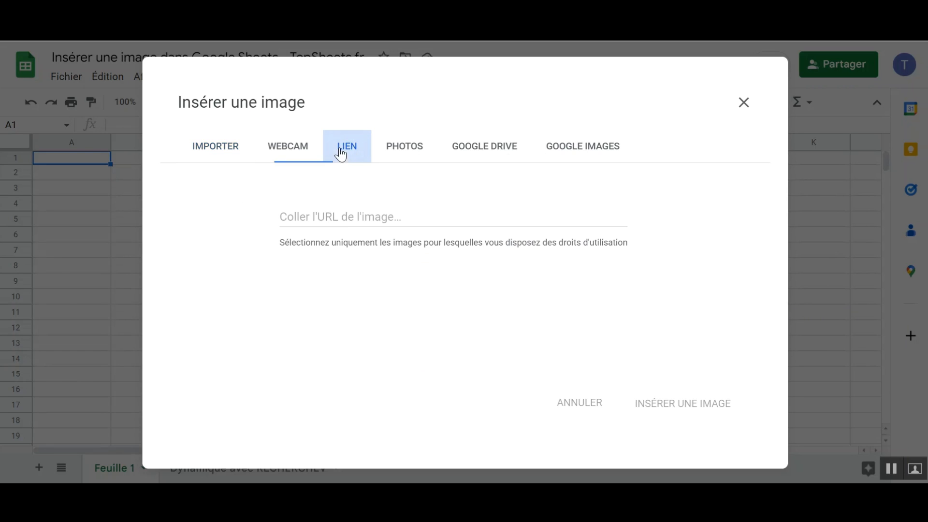
pyautogui.click(323, 216)
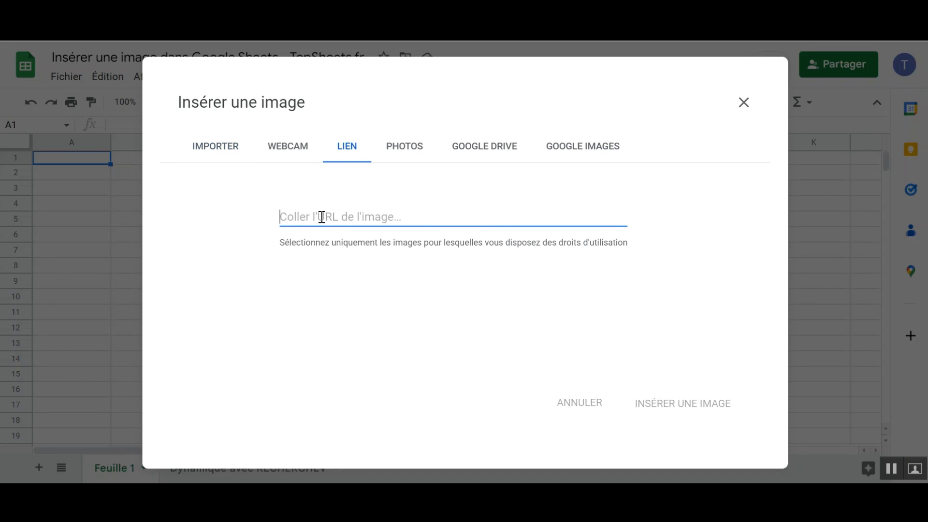
pyautogui.hotkey('ctrl', 'v')
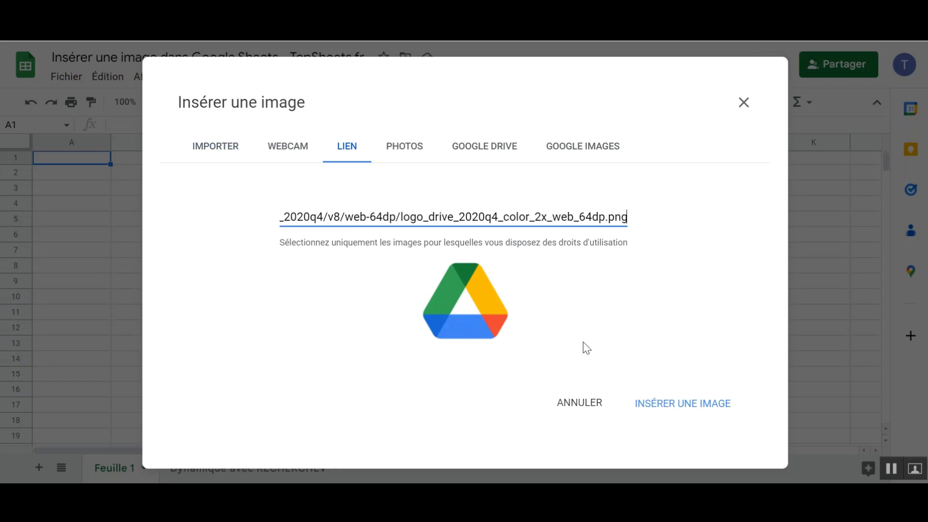
pyautogui.click(676, 406)
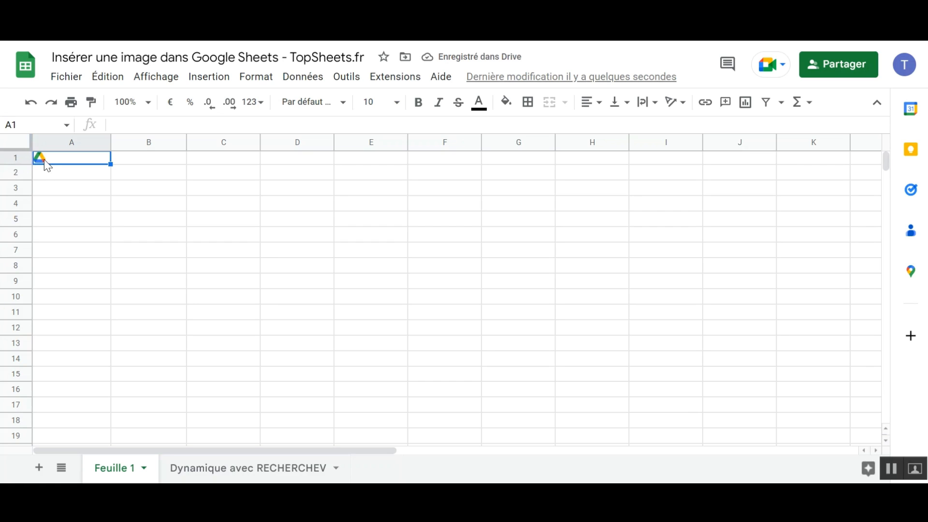
# Step: Roughly double the height of row 1, and delete the in-cell image from A1
pyautogui.moveTo(14, 163); pyautogui.dragTo(13, 182)
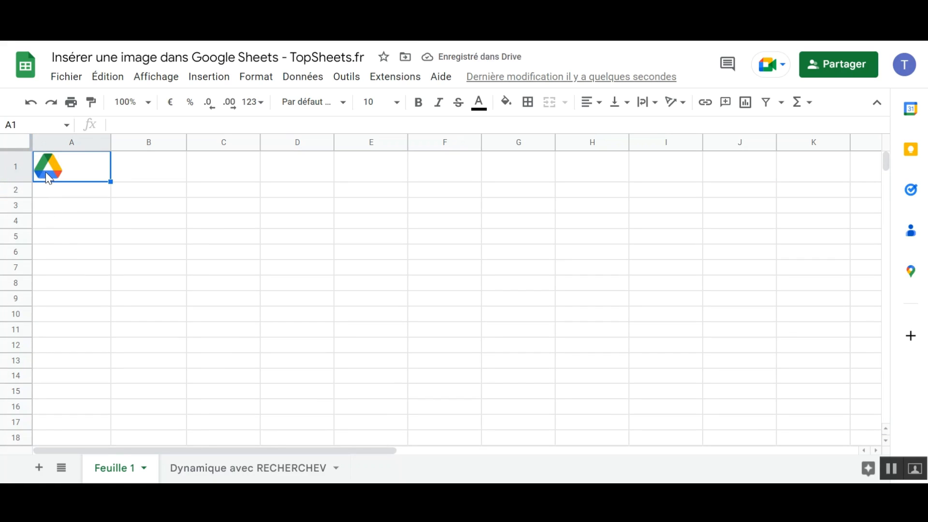
pyautogui.press('Delete')
pyautogui.click(201, 80)
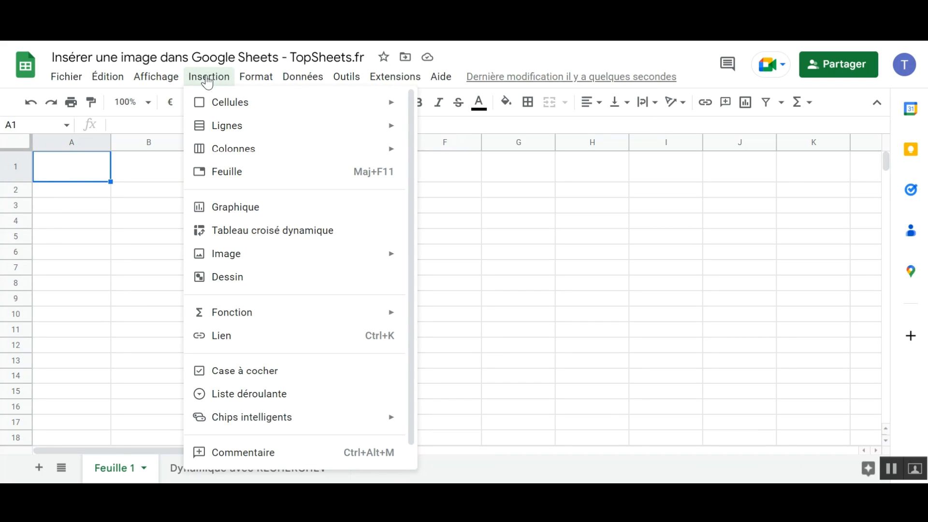
pyautogui.moveTo(223, 255)
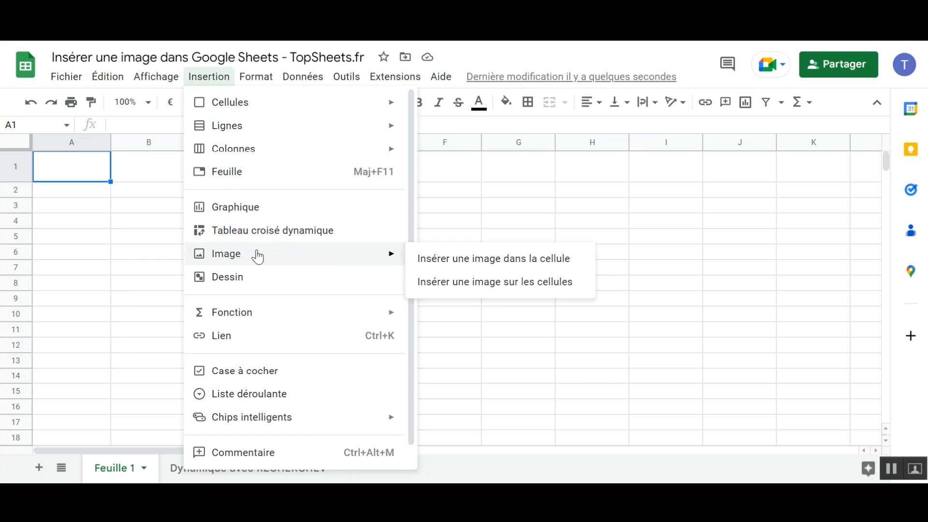
pyautogui.click(467, 289)
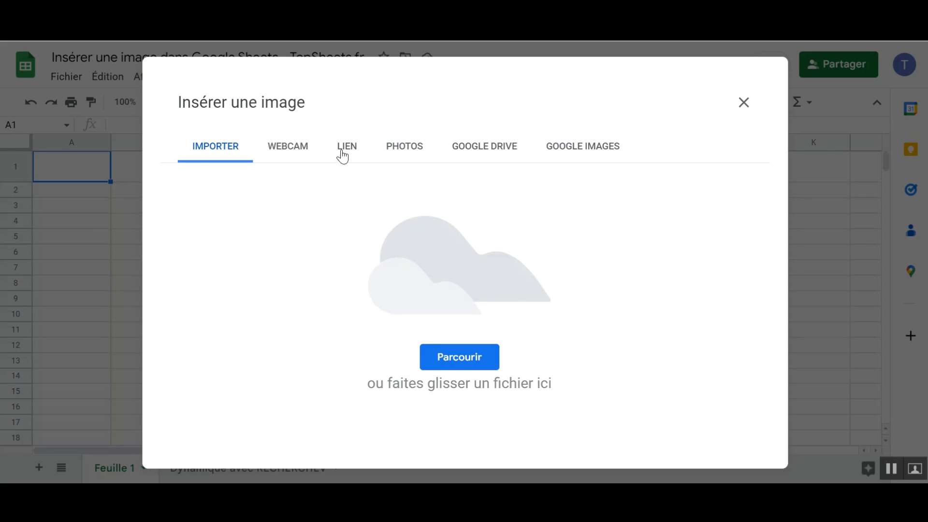
pyautogui.click(342, 156)
pyautogui.click(326, 213)
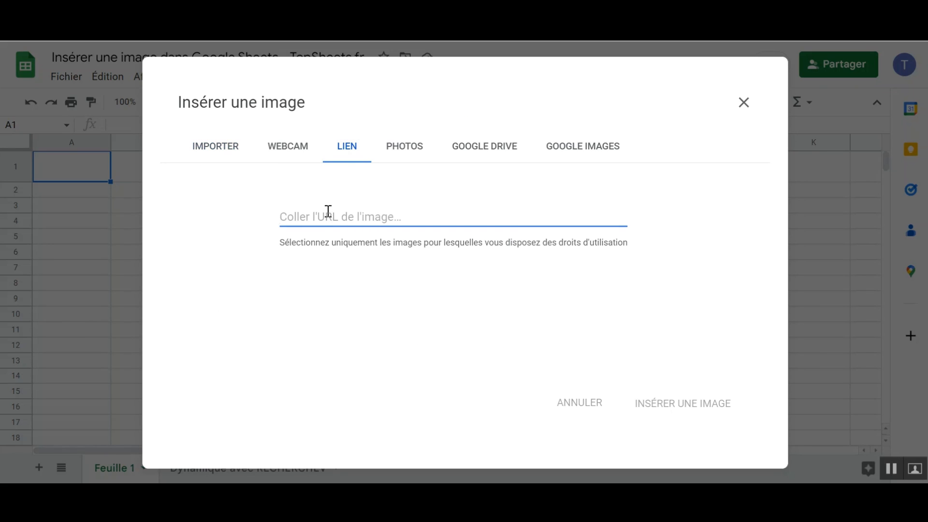
pyautogui.write('https://fonts.gstatic.com/s/i/productlogos/drive_2020q4/v8/web-64dp/logo_drive_2020q4_color_2x_web_64dp.png')
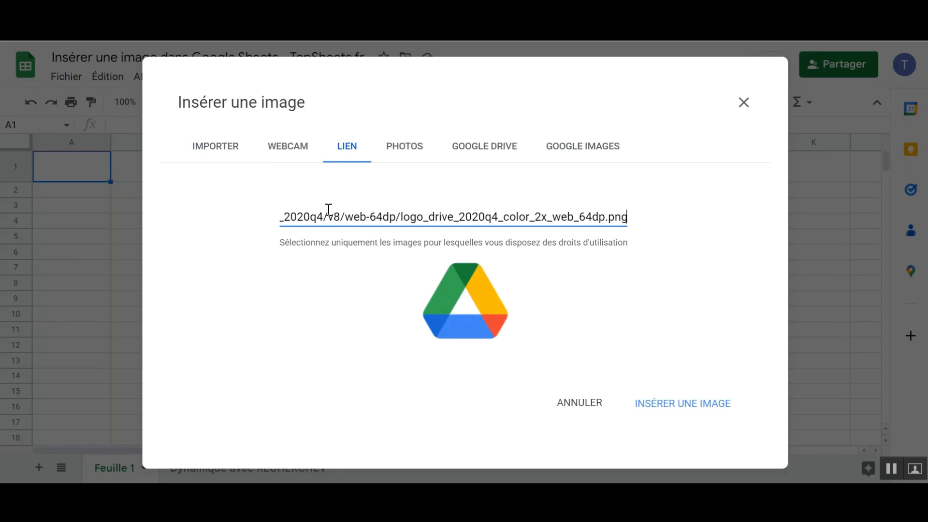
pyautogui.click(674, 405)
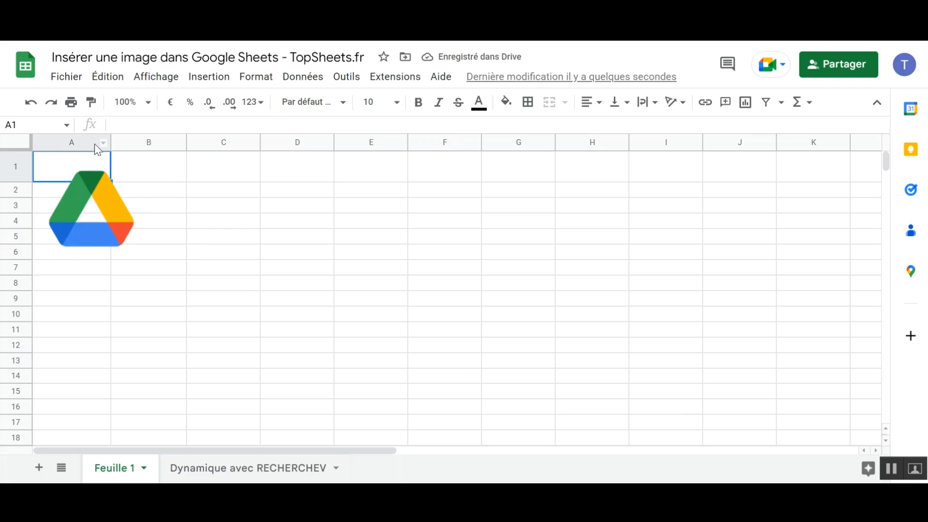
pyautogui.click(103, 234)
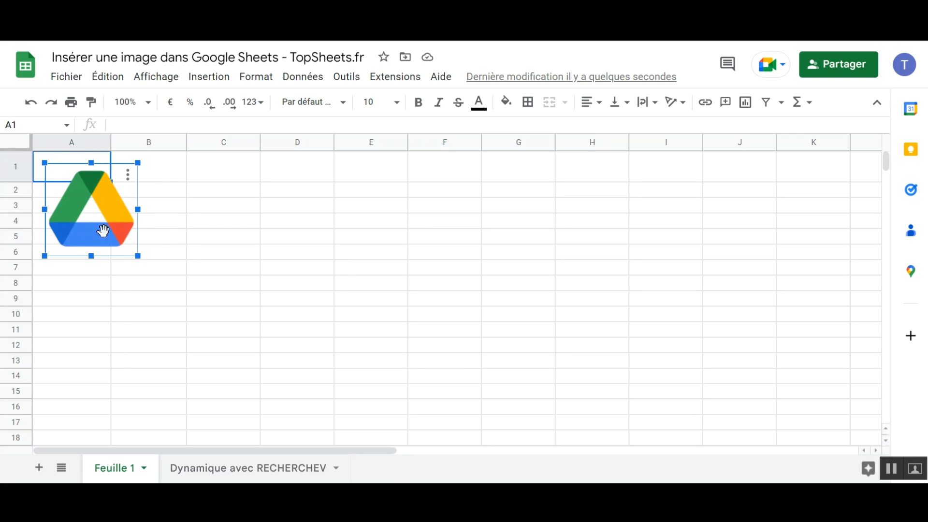
pyautogui.moveTo(137, 255)
pyautogui.mouseDown()
pyautogui.moveTo(114, 232)
pyautogui.moveTo(126, 244)
pyautogui.mouseUp()
# Step: Hide column A beneath the floating image, and unhide it again
pyautogui.click(85, 145)
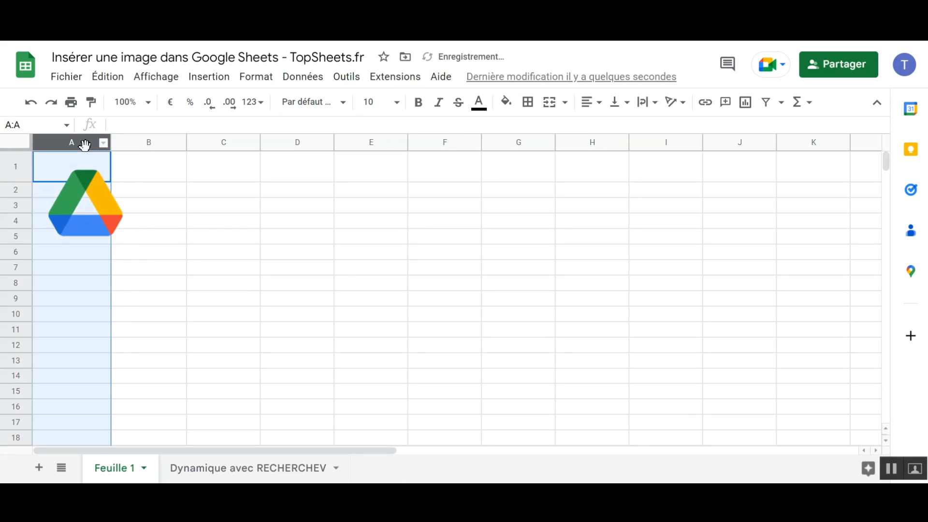
pyautogui.rightClick(82, 144)
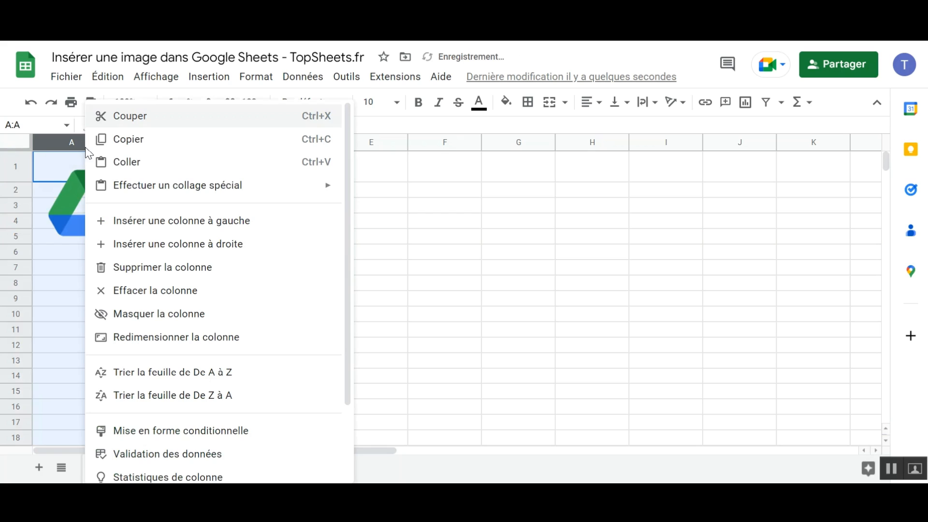
pyautogui.click(116, 315)
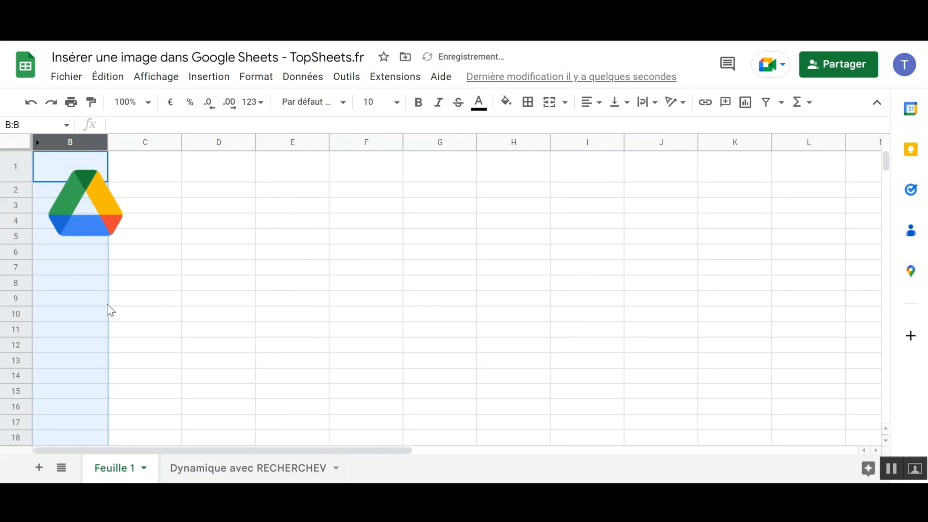
pyautogui.rightClick(43, 144)
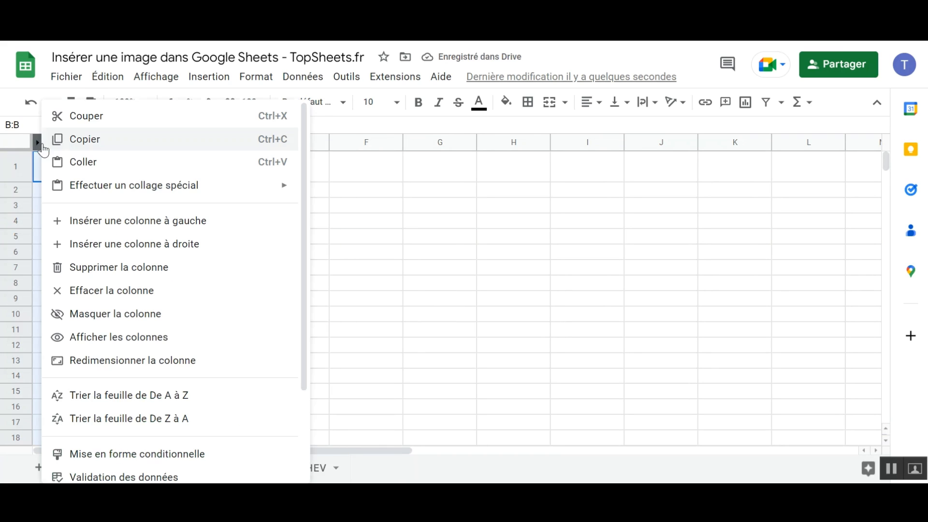
pyautogui.click(86, 336)
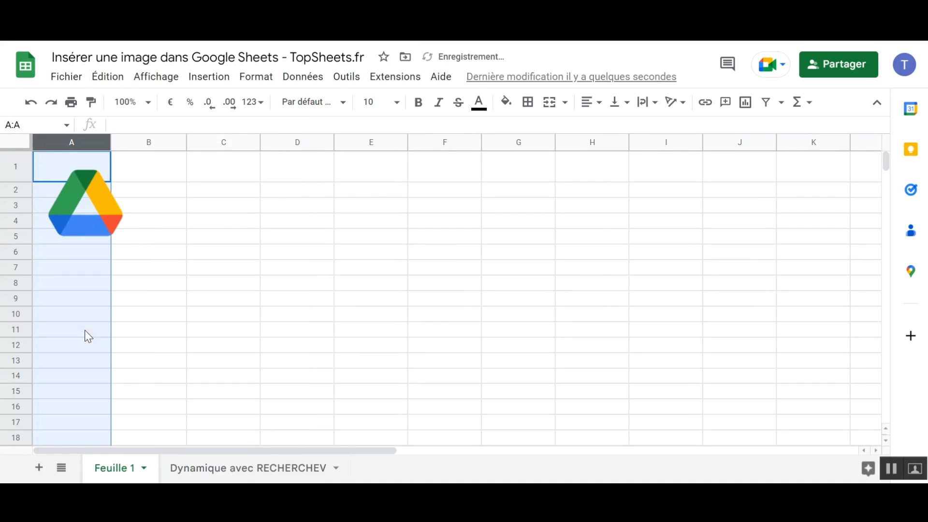
# Step: Delete the floating Drive logo image from the sheet
pyautogui.click(71, 201)
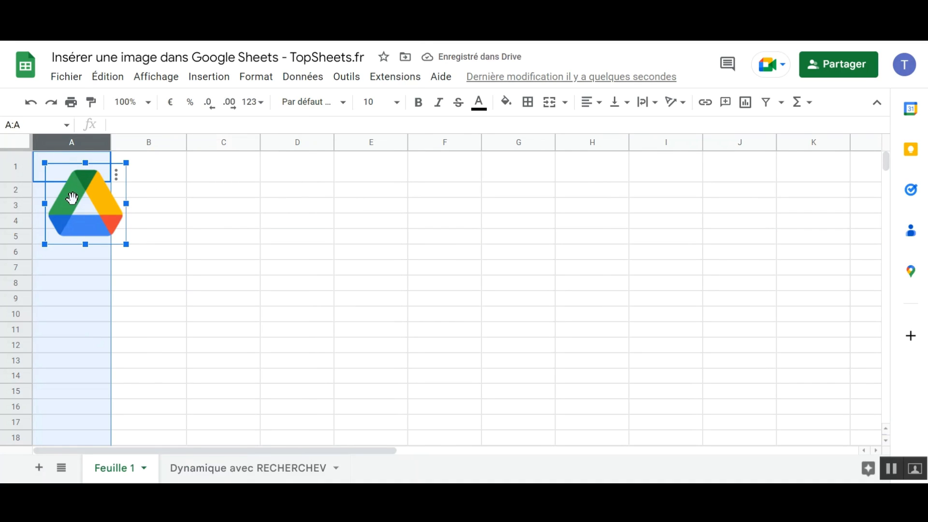
pyautogui.press('Delete')
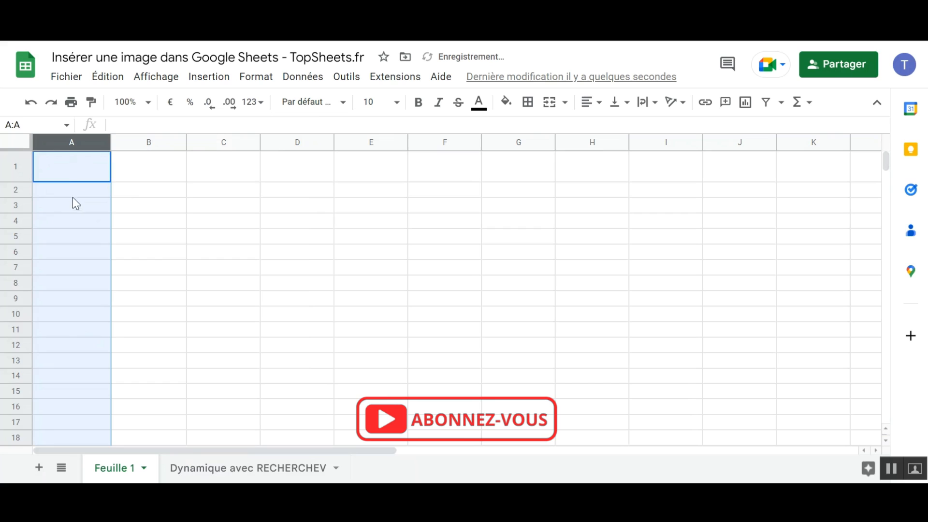
pyautogui.click(63, 177)
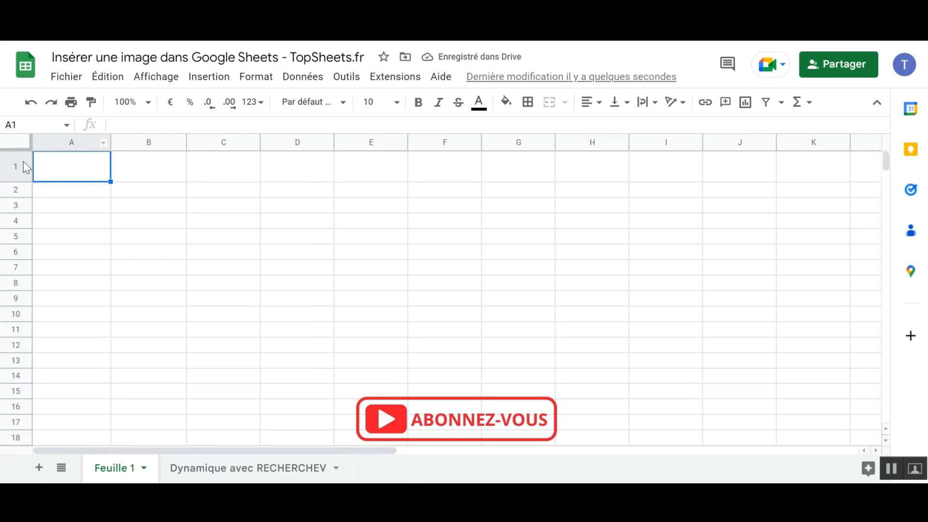
pyautogui.write('=')
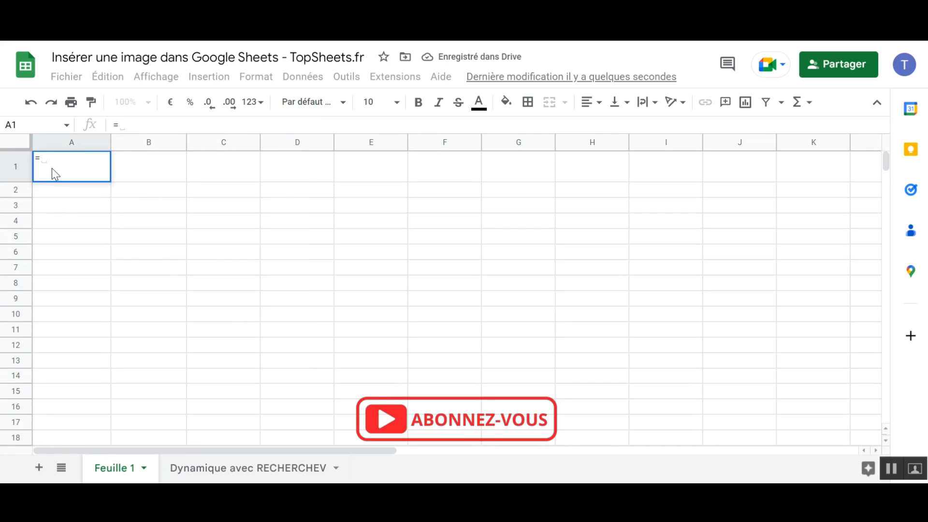
pyautogui.write('IMAGE')
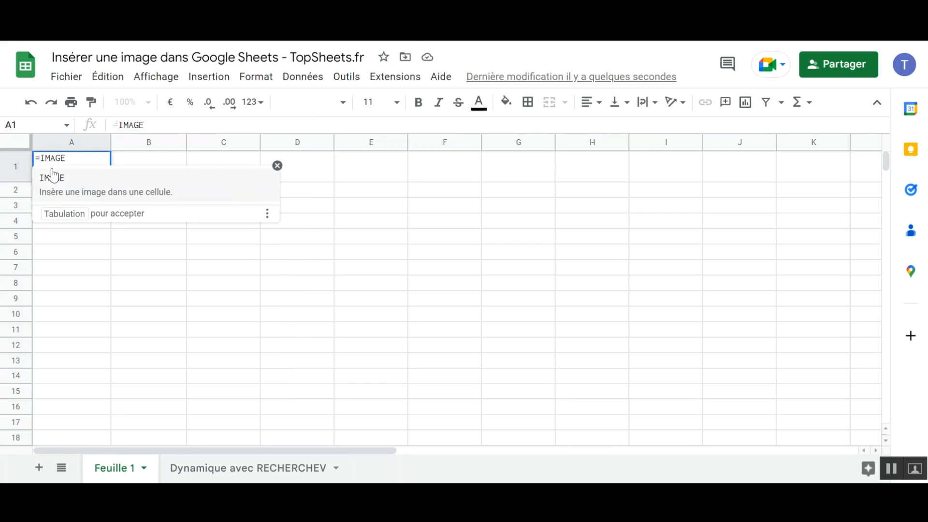
pyautogui.write('(')
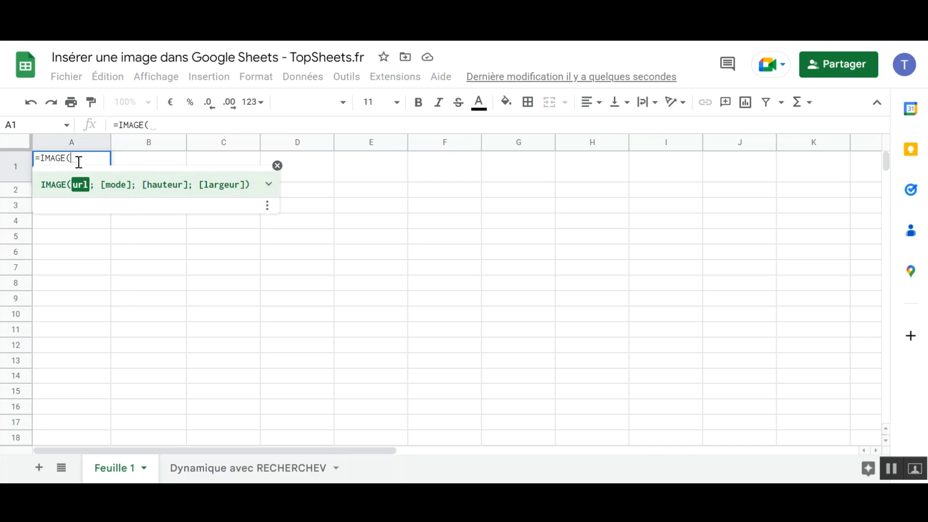
pyautogui.write('"')
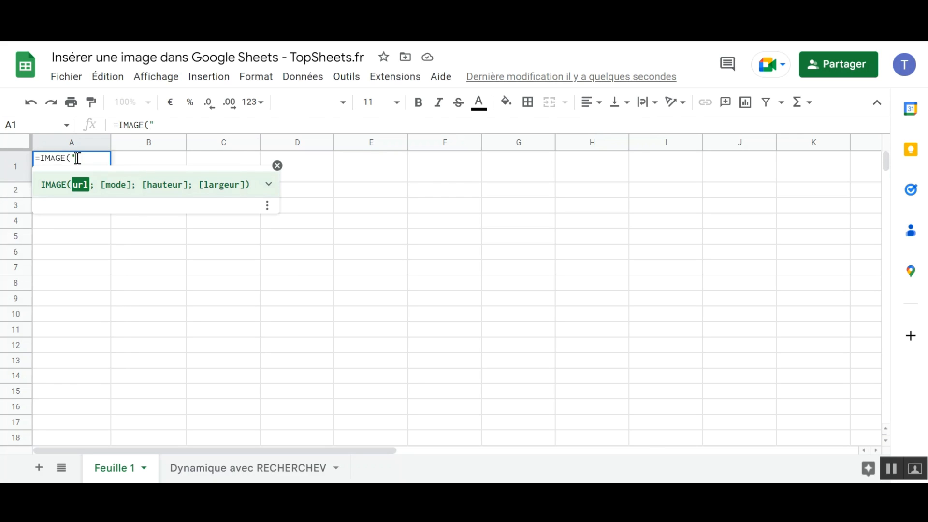
pyautogui.write('https://fonts.gstatic.com/s/i/productlogos/drive_2020q4/v8/web-64dp/logo_drive_2020q4_color_2x_web_64dp.png')
pyautogui.write('"')
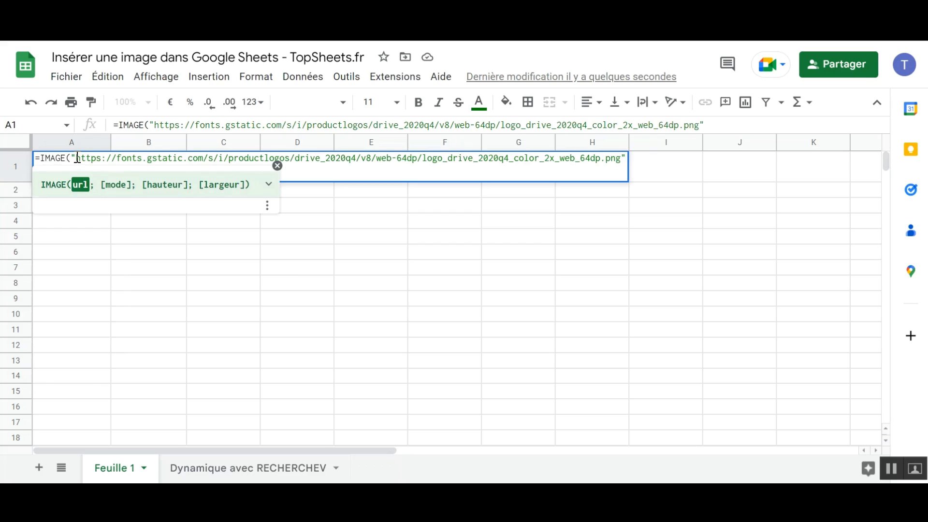
pyautogui.write(';1')
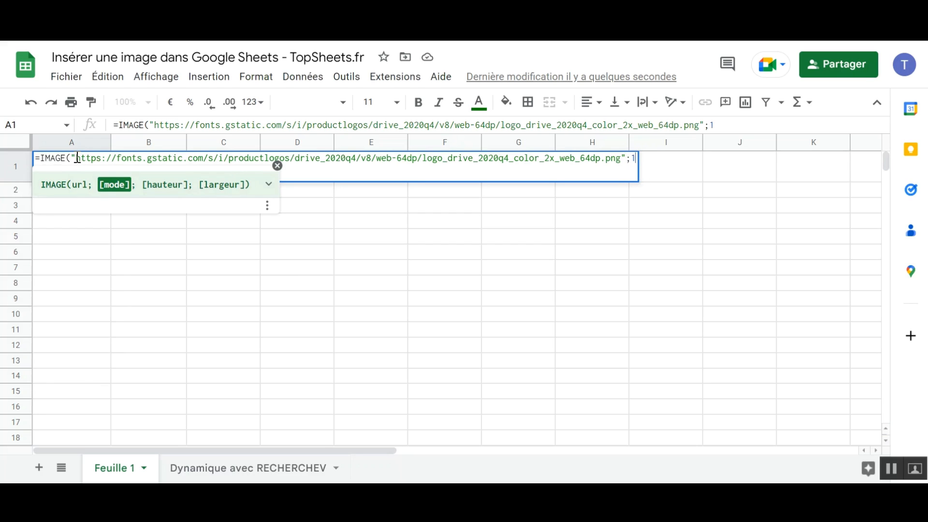
pyautogui.write(')')
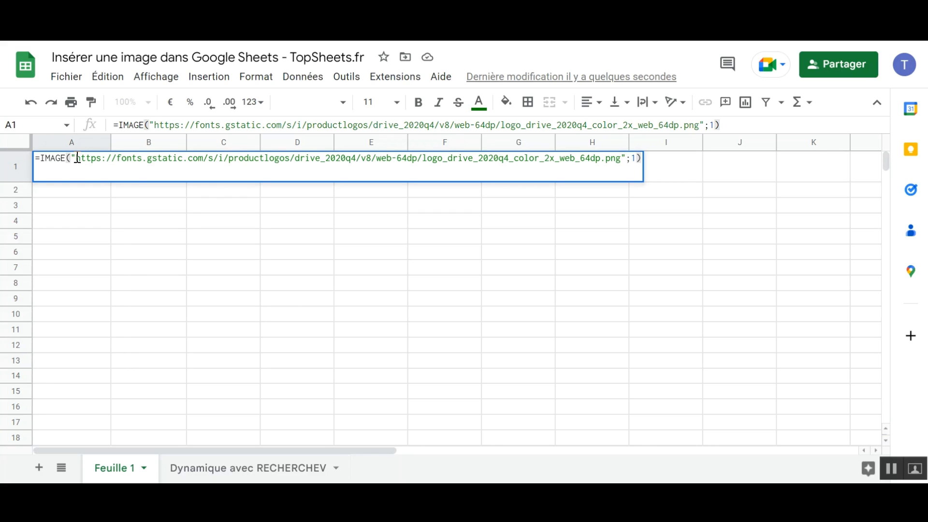
pyautogui.press('Return')
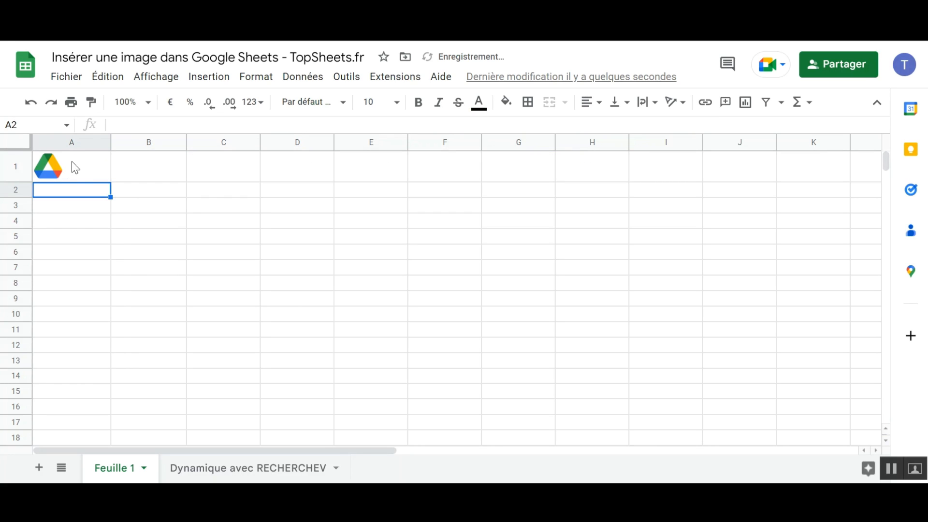
# Step: Increase the height of row 1 further, and change the mode argument of the IMAGE formula in A1 to 2
pyautogui.moveTo(17, 182); pyautogui.dragTo(7, 200)
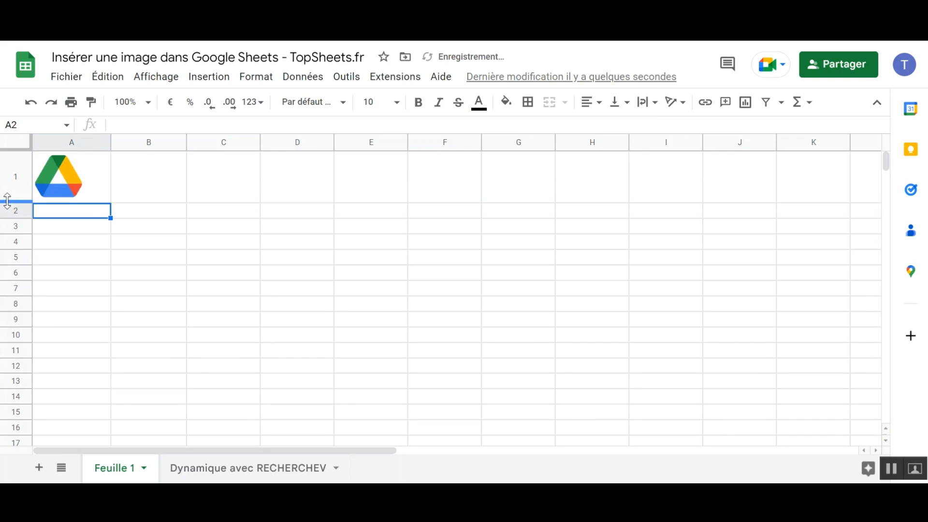
pyautogui.click(53, 185)
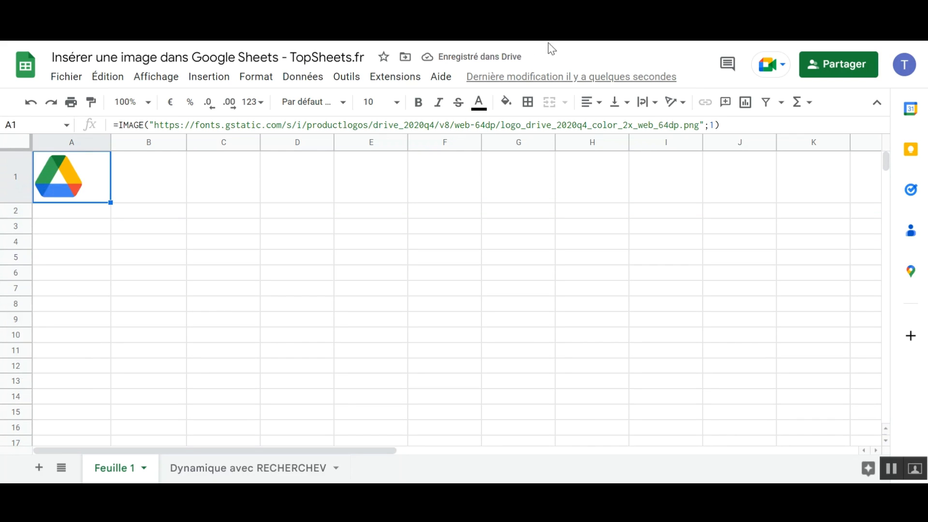
pyautogui.click(712, 125)
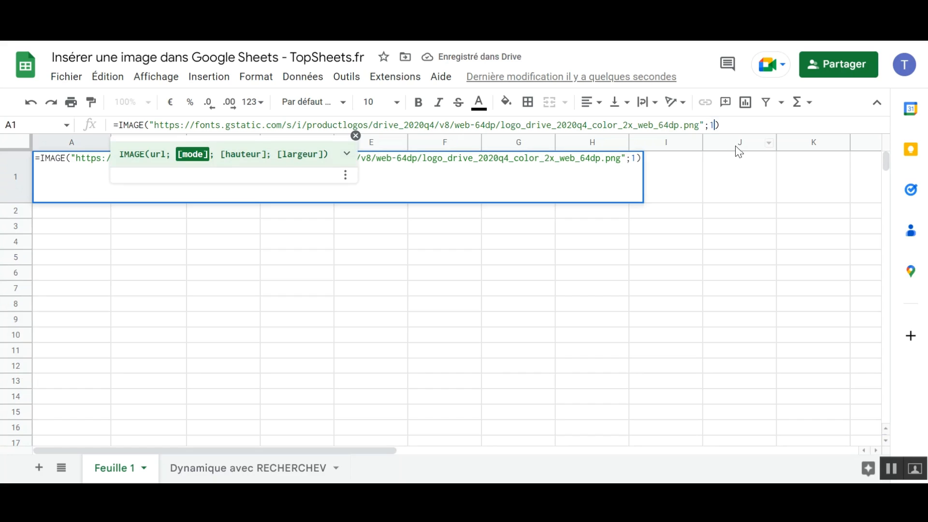
pyautogui.press('BackSpace')
pyautogui.write('2')
pyautogui.press('Return')
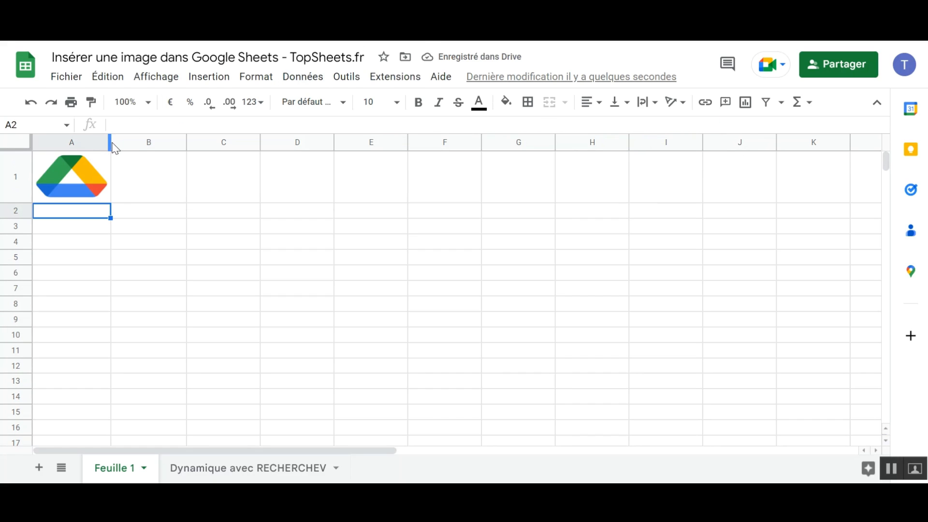
# Step: Widen column A, increase the height of row 1, and narrow column A again to test how the image stretches
pyautogui.moveTo(109, 139); pyautogui.dragTo(213, 138)
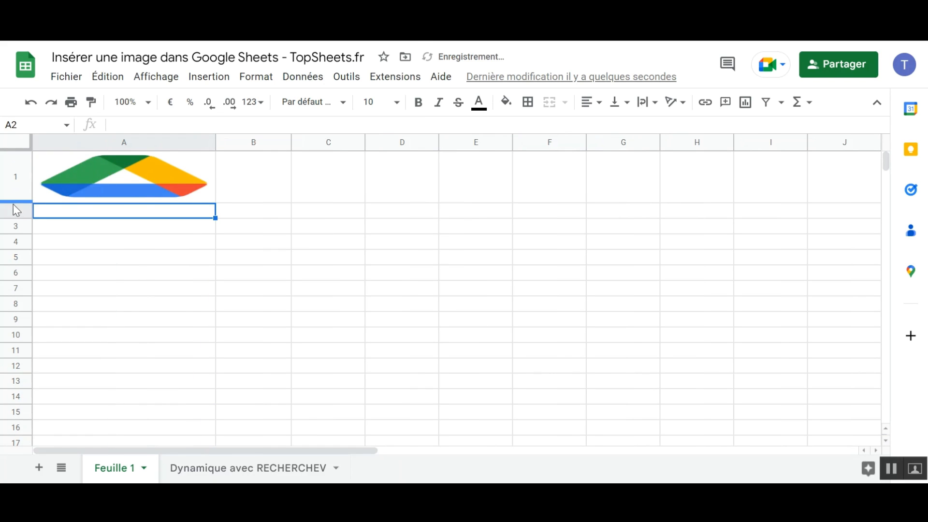
pyautogui.moveTo(14, 202); pyautogui.dragTo(15, 239)
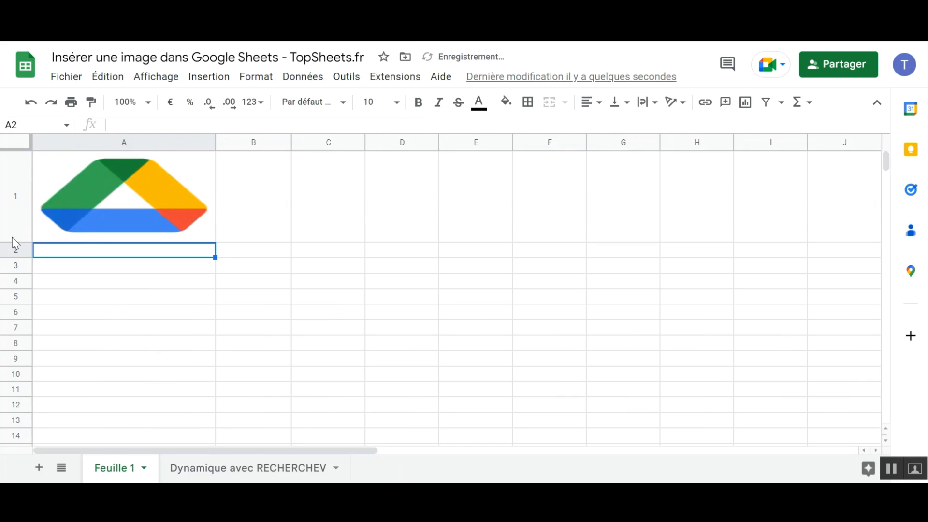
pyautogui.moveTo(214, 138); pyautogui.dragTo(139, 138)
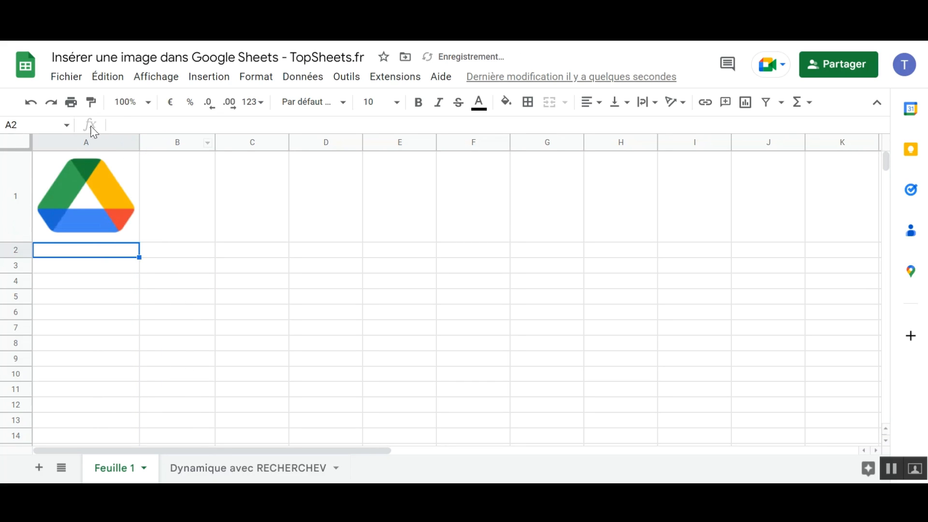
# Step: Change the mode argument of the IMAGE formula in A1 to 3
pyautogui.click(99, 179)
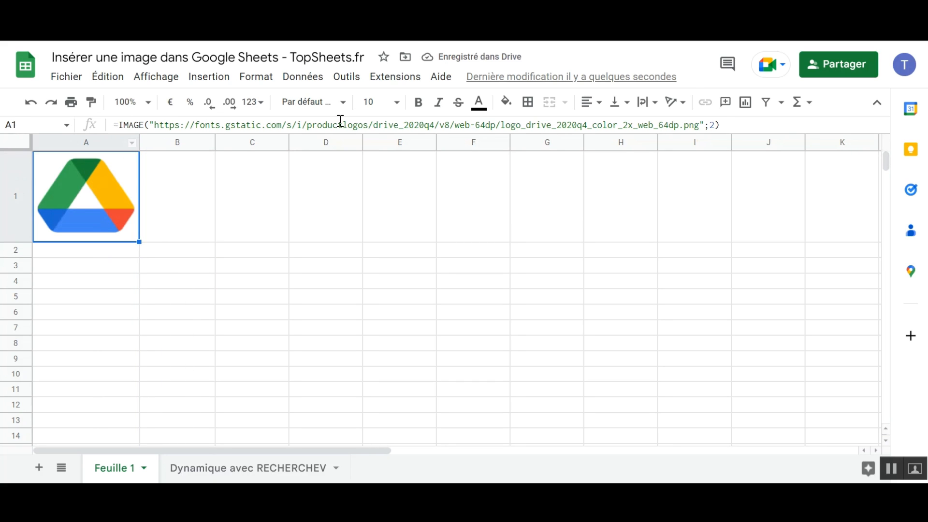
pyautogui.click(716, 126)
pyautogui.press('BackSpace')
pyautogui.write('3')
pyautogui.press('Return')
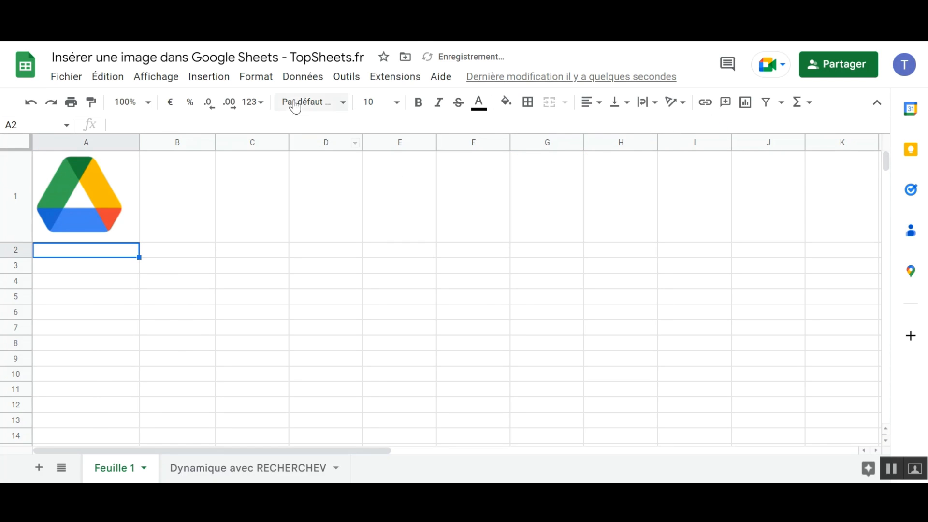
# Step: Resize the cell around the mode 3 image by widening column A, reducing the height of row 1, and narrowing column A slightly
pyautogui.moveTo(140, 143); pyautogui.dragTo(274, 143)
pyautogui.moveTo(15, 241); pyautogui.dragTo(12, 193)
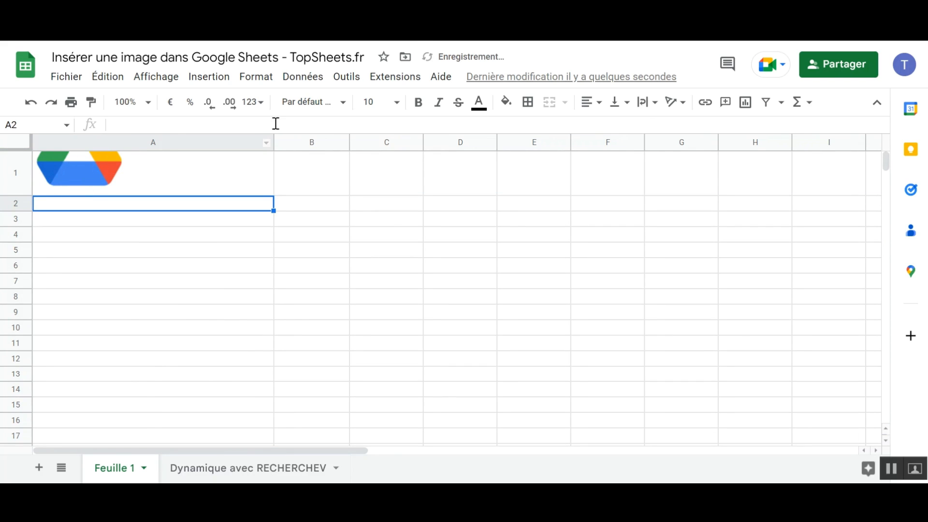
pyautogui.moveTo(201, 140); pyautogui.dragTo(189, 140)
# Step: Change the IMAGE formula in A1 to mode 4 with a height of 50 and a width of 50
pyautogui.click(100, 176)
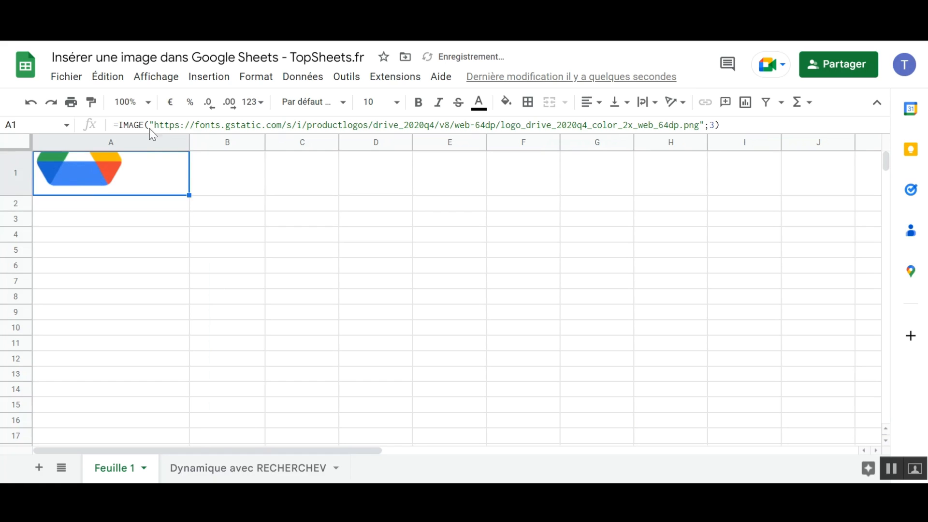
pyautogui.click(716, 125)
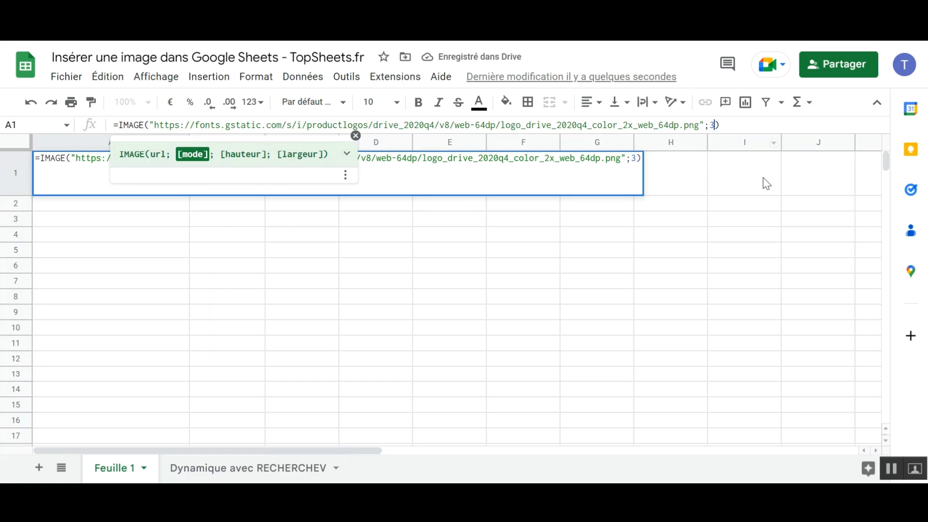
pyautogui.press('BackSpace')
pyautogui.write('4;')
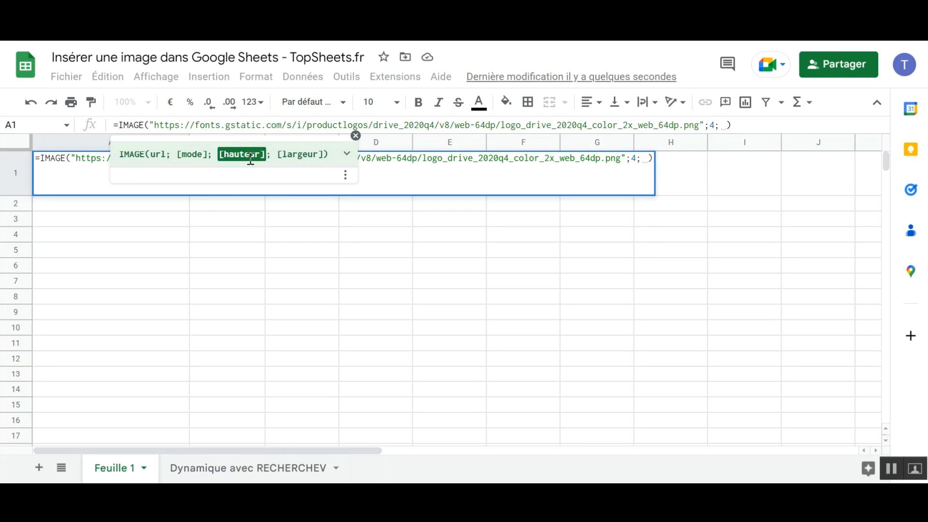
pyautogui.write('50')
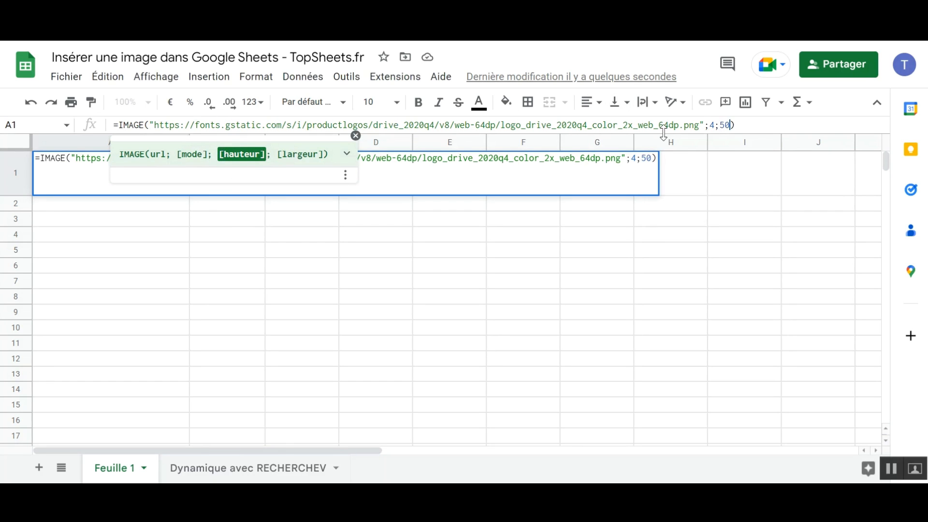
pyautogui.write(';50')
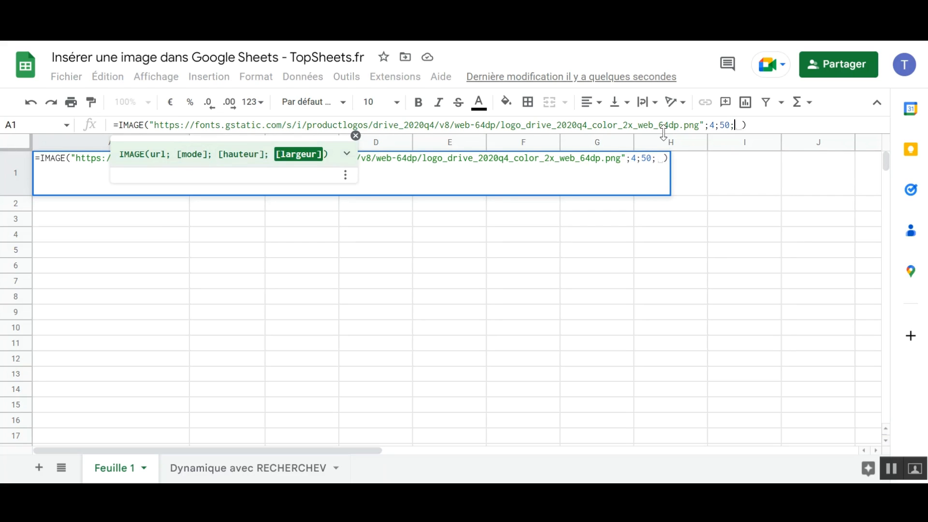
pyautogui.press('Return')
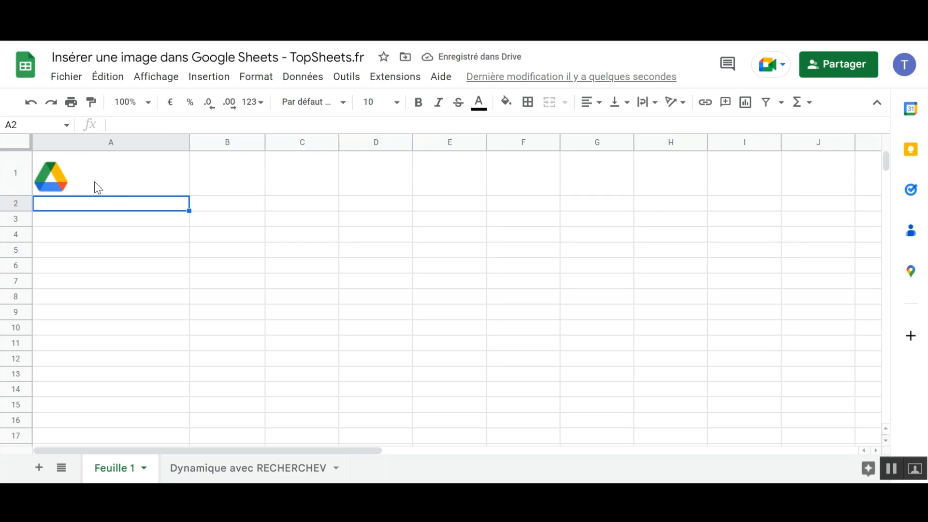
pyautogui.click(121, 175)
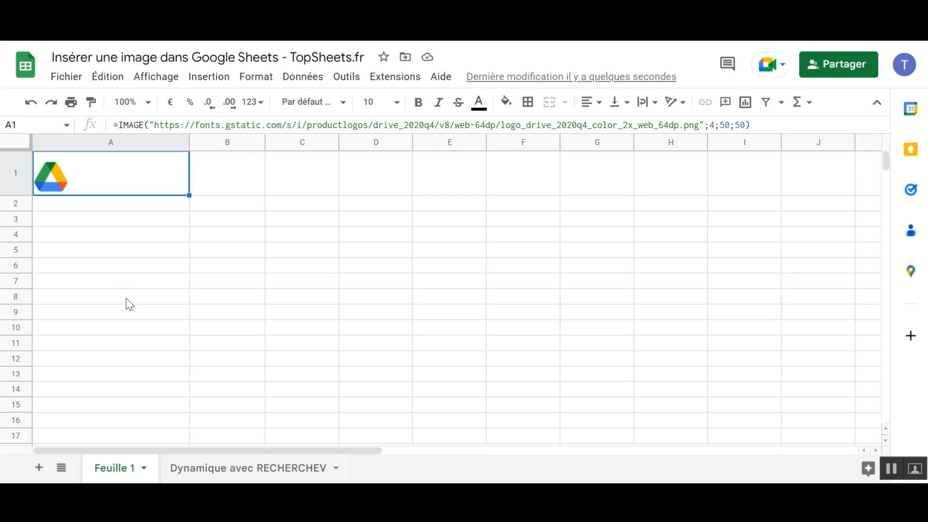
# Step: Switch to the "Dynamique avec RECHERCHEV" sheet and examine the brand names in A3:A5
pyautogui.click(242, 471)
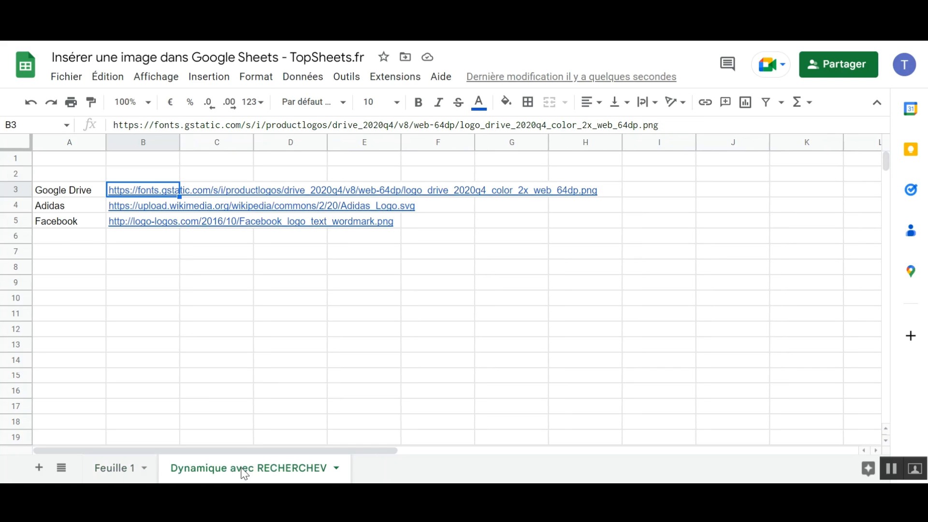
pyautogui.click(70, 190)
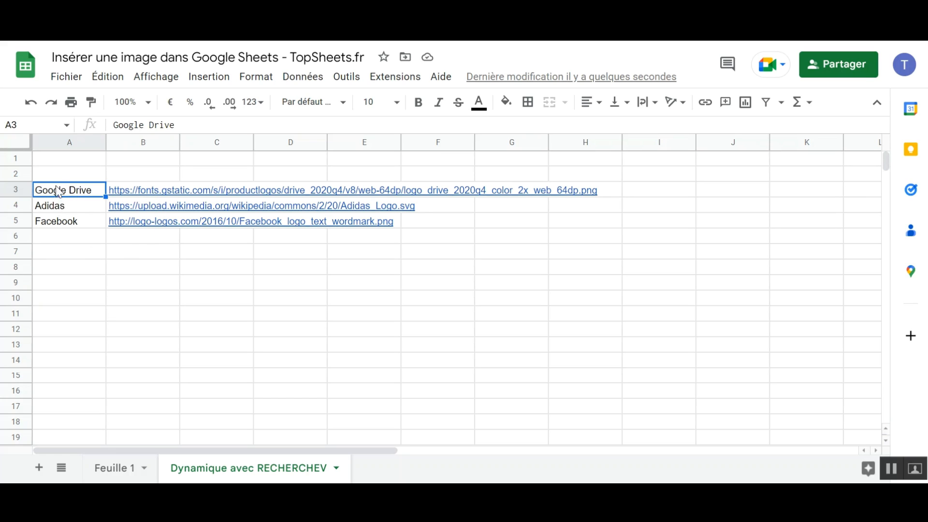
pyautogui.click(72, 204)
pyautogui.click(79, 220)
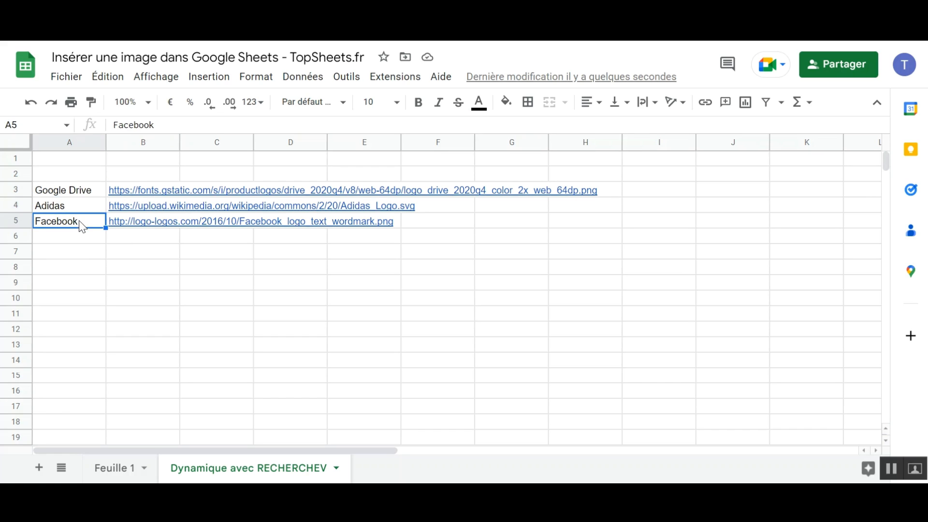
# Step: Add a data validation rule to cell A8 with the criterion "Menu déroulant (depuis une plage)"
pyautogui.click(76, 274)
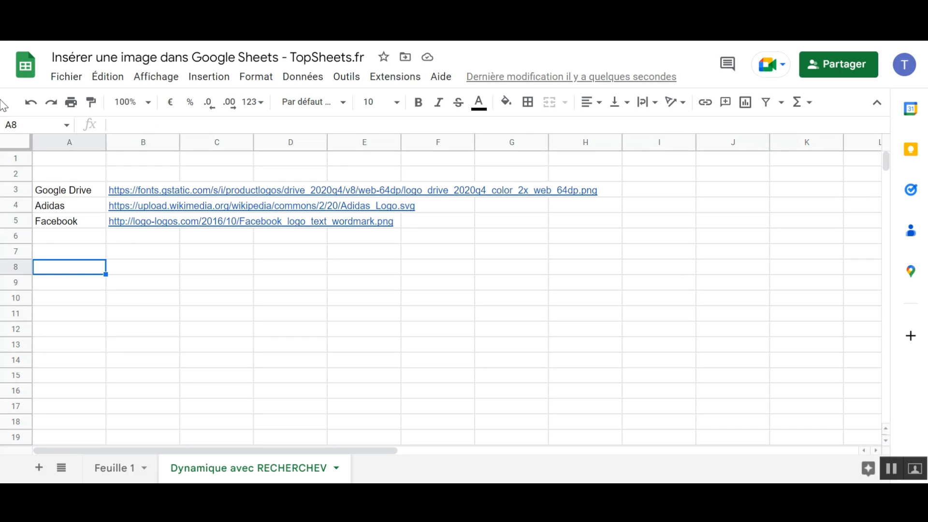
pyautogui.click(295, 80)
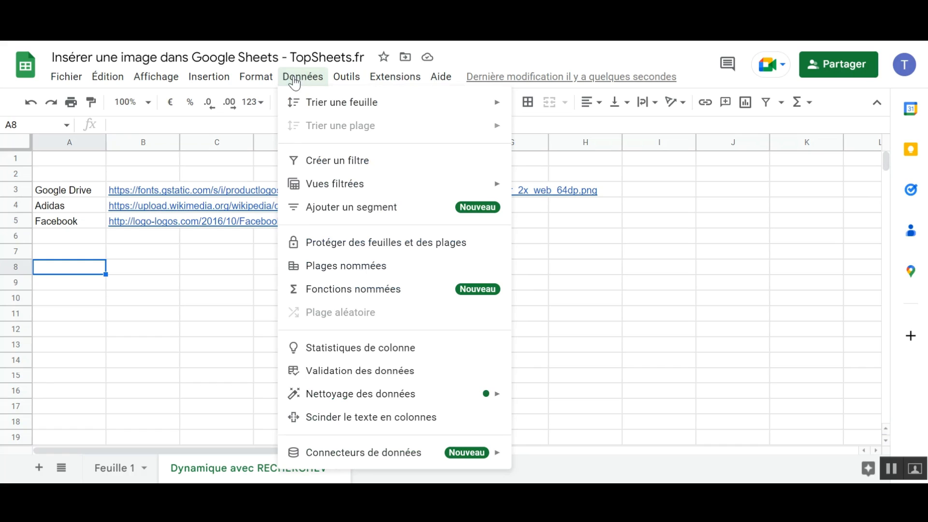
pyautogui.click(337, 370)
pyautogui.click(788, 162)
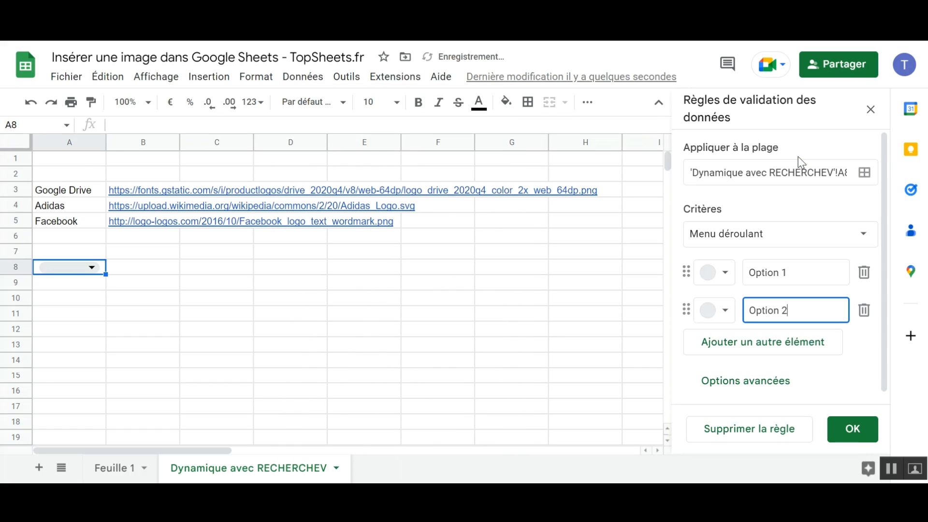
pyautogui.click(868, 242)
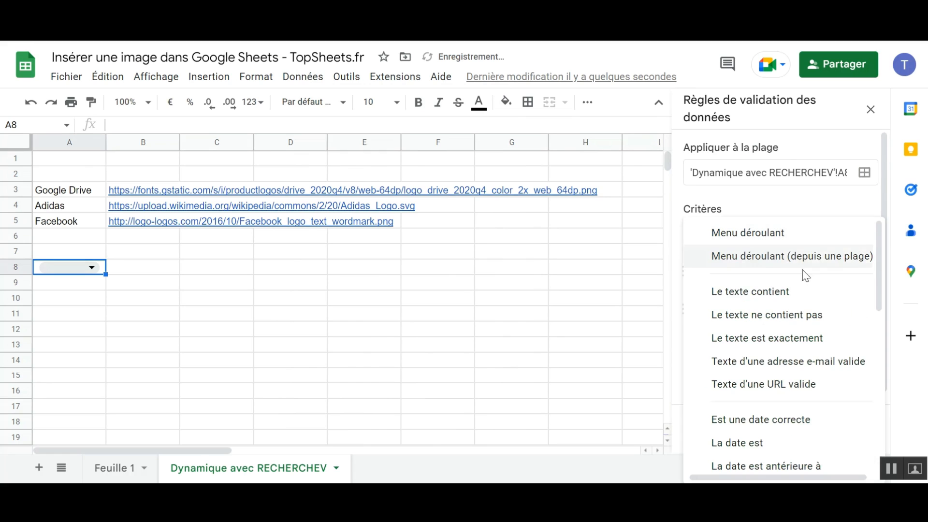
pyautogui.click(793, 257)
# Step: Set A3:A5 as the source range of the A8 drop-down, save the rule, and check the options it offers
pyautogui.click(864, 272)
pyautogui.click(377, 261)
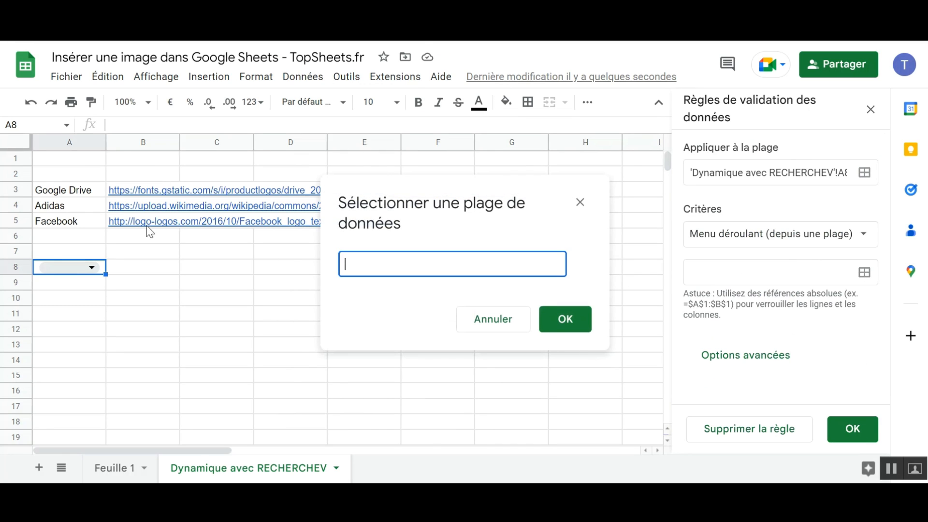
pyautogui.moveTo(85, 192); pyautogui.dragTo(83, 224)
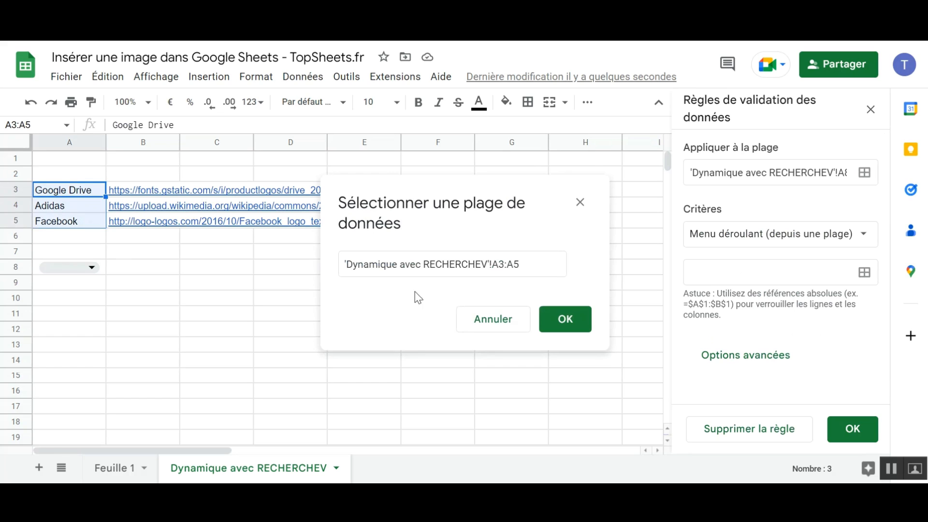
pyautogui.click(563, 325)
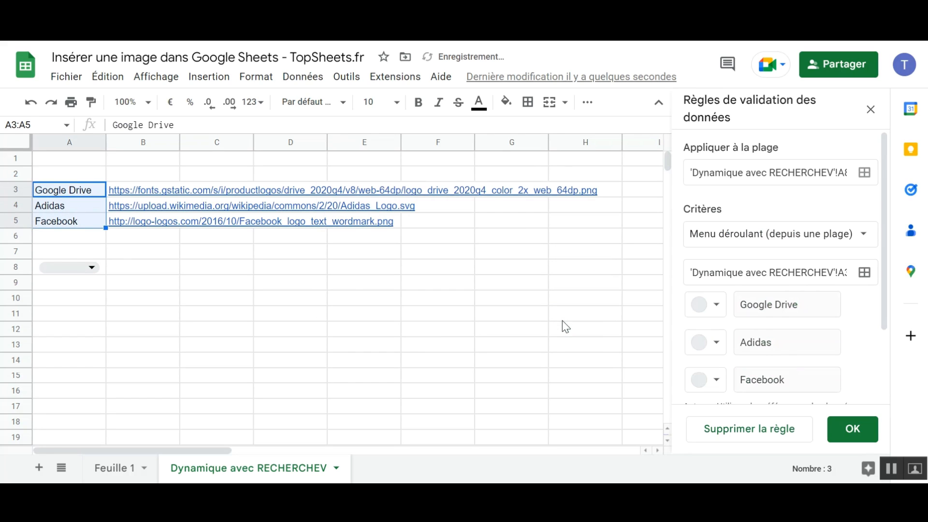
pyautogui.click(854, 429)
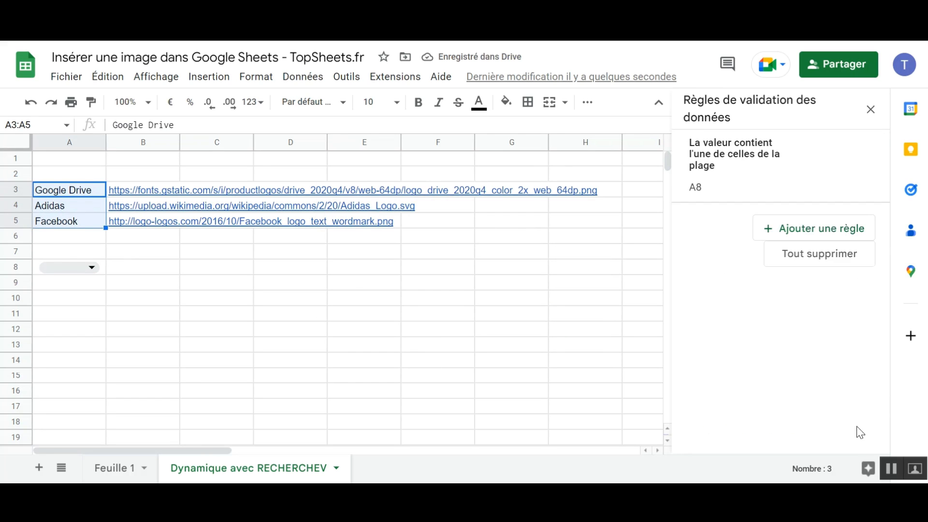
pyautogui.click(90, 269)
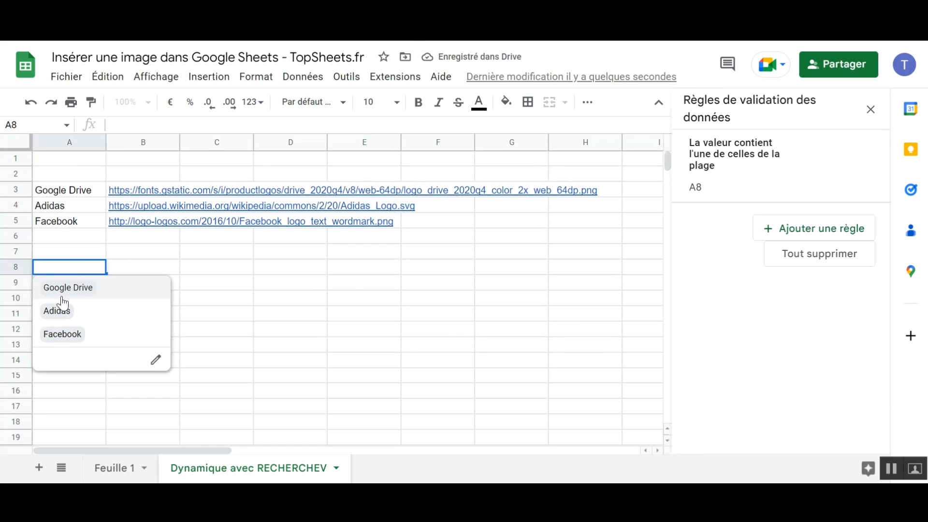
pyautogui.click(73, 254)
# Step: Start a formula in cell B8 that nests RECHERCHEV inside IMAGE: =IMAGE(RECHERCHEV(
pyautogui.click(157, 270)
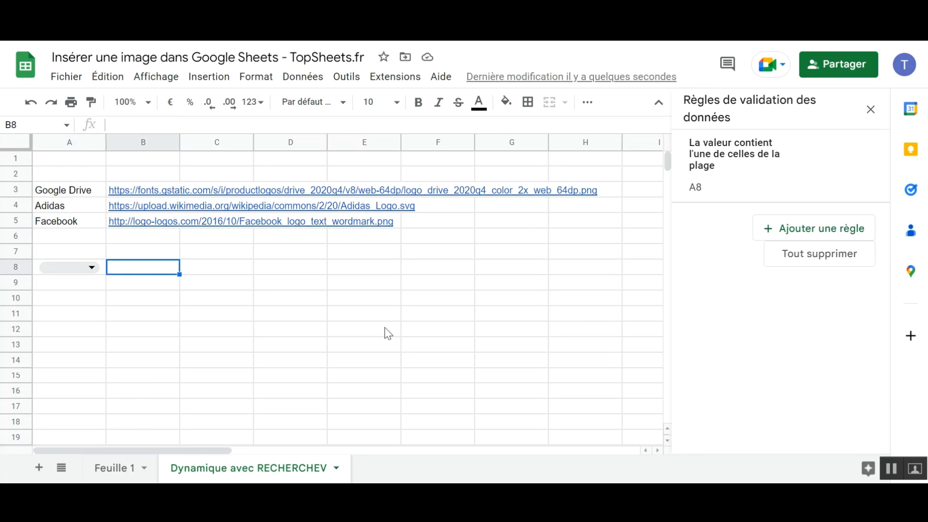
pyautogui.write('=')
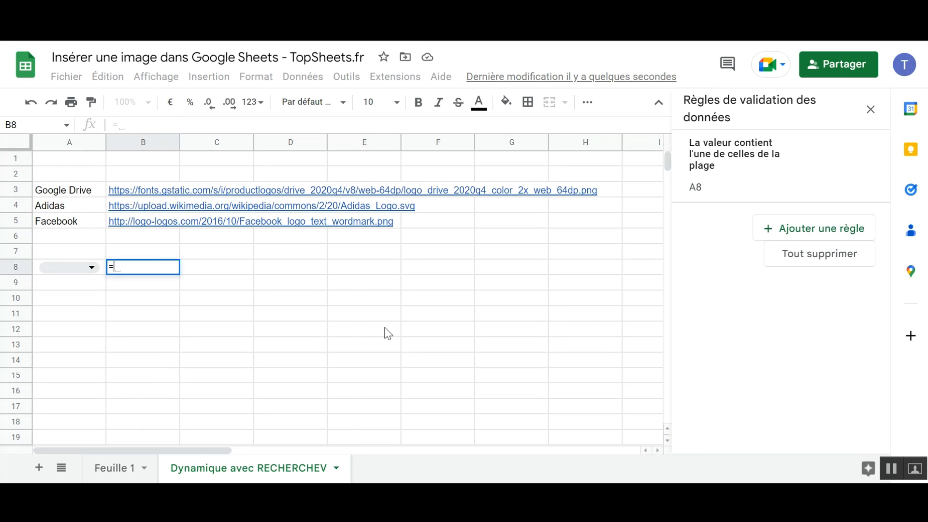
pyautogui.write('IMAGE')
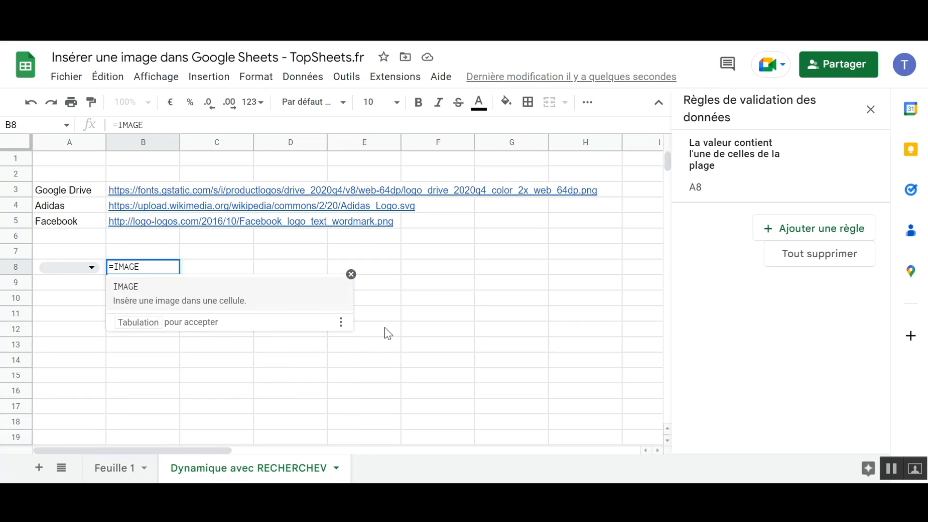
pyautogui.write('(RECHEV')
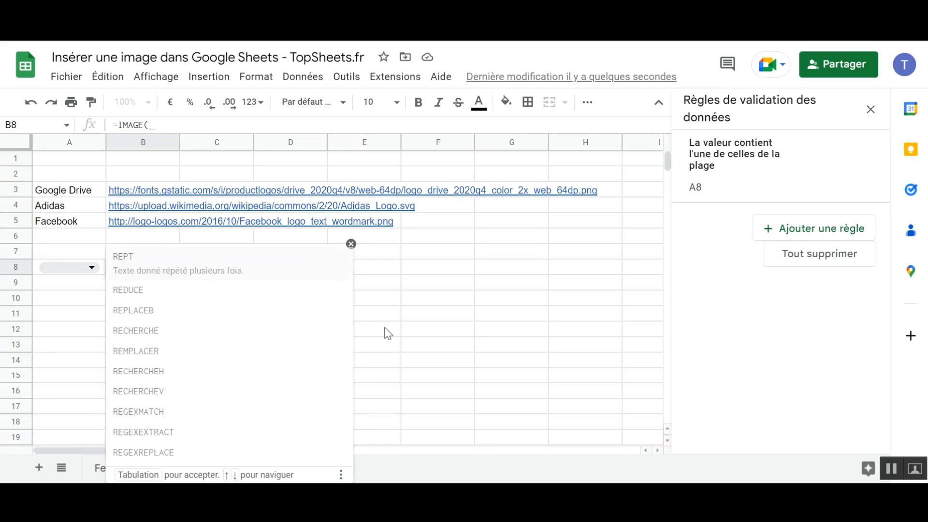
pyautogui.press('BackSpace')
pyautogui.write('RECHER')
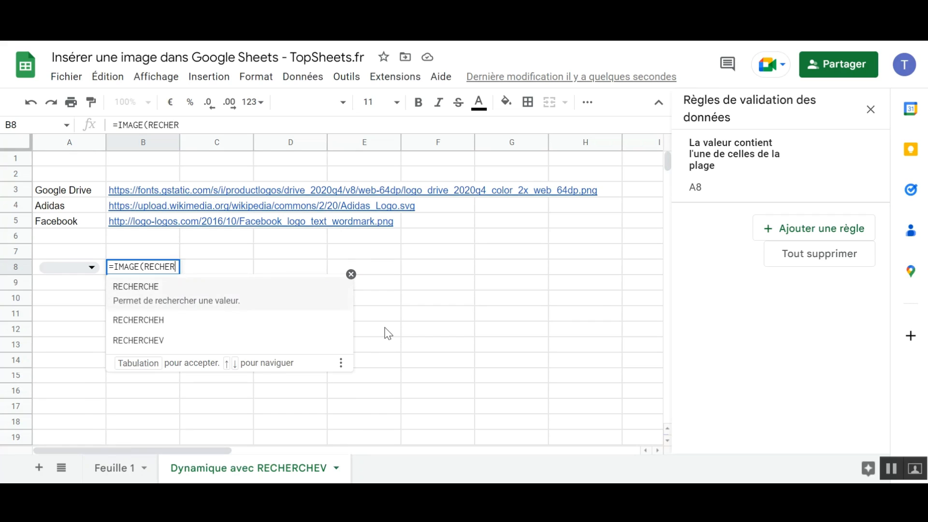
pyautogui.write('CHEV')
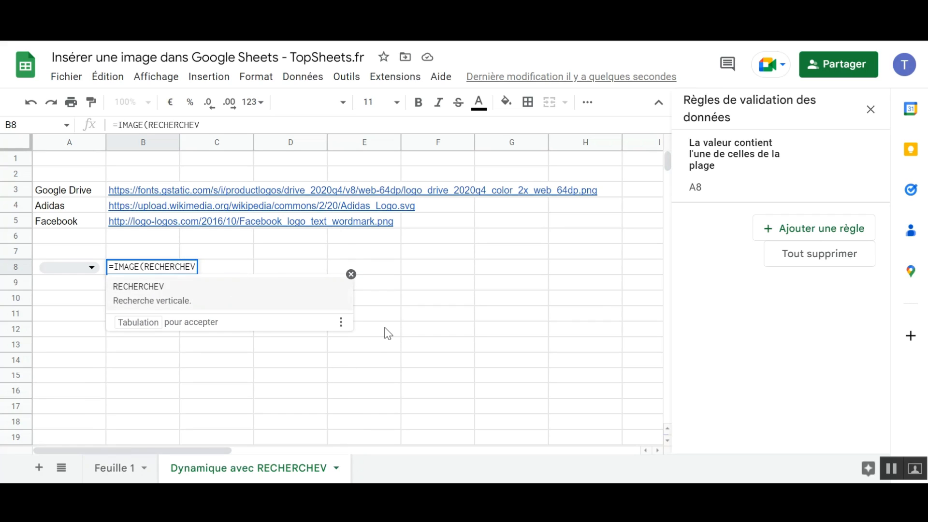
pyautogui.write('(')
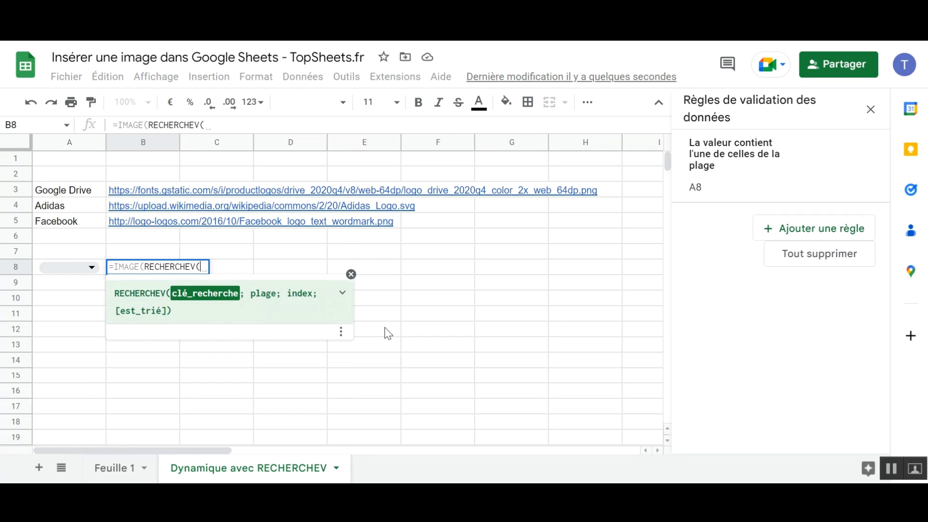
# Step: Complete the RECHERCHEV part of the B8 formula with search key A8, range A3:B5, index 2 and est_trié 0, and enter the formula
pyautogui.write('A8;')
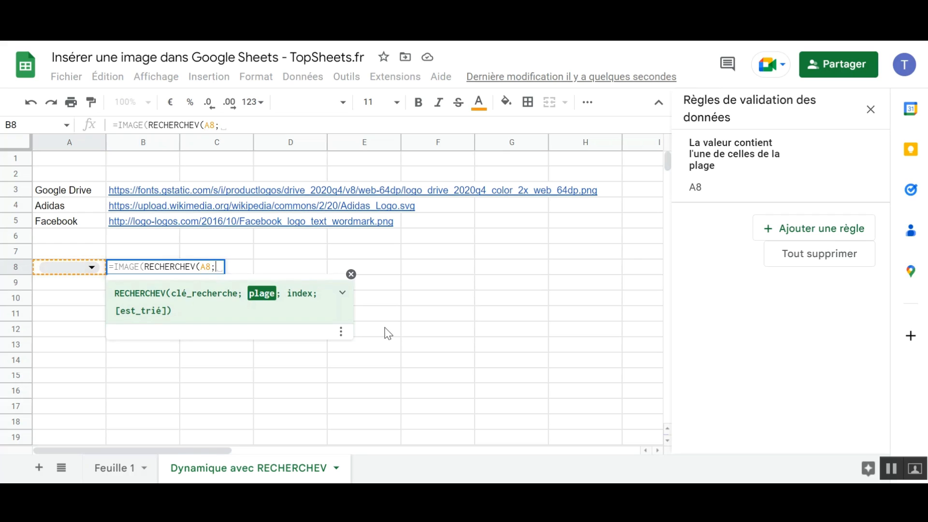
pyautogui.click(57, 192)
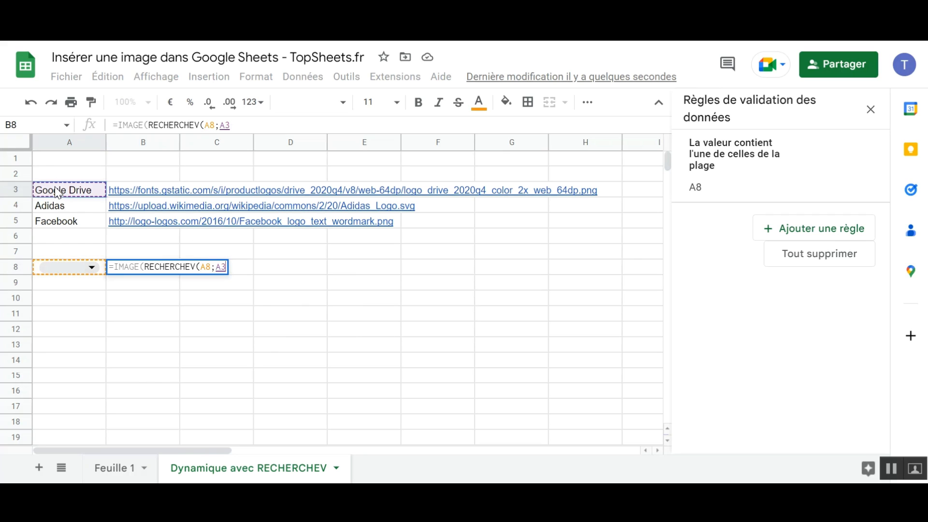
pyautogui.hotkey('shift', 'Right')
pyautogui.hotkey('shift', 'Down')
pyautogui.hotkey('shift', 'Down')
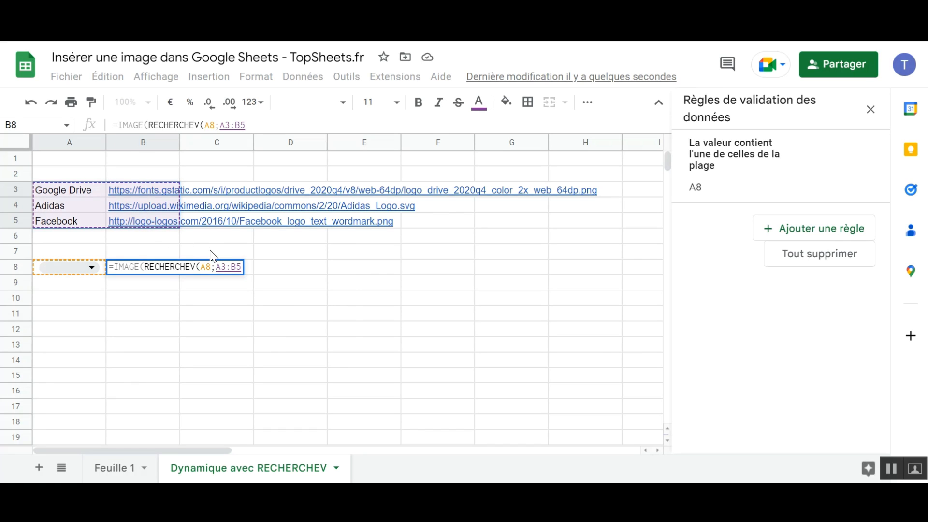
pyautogui.write(';2')
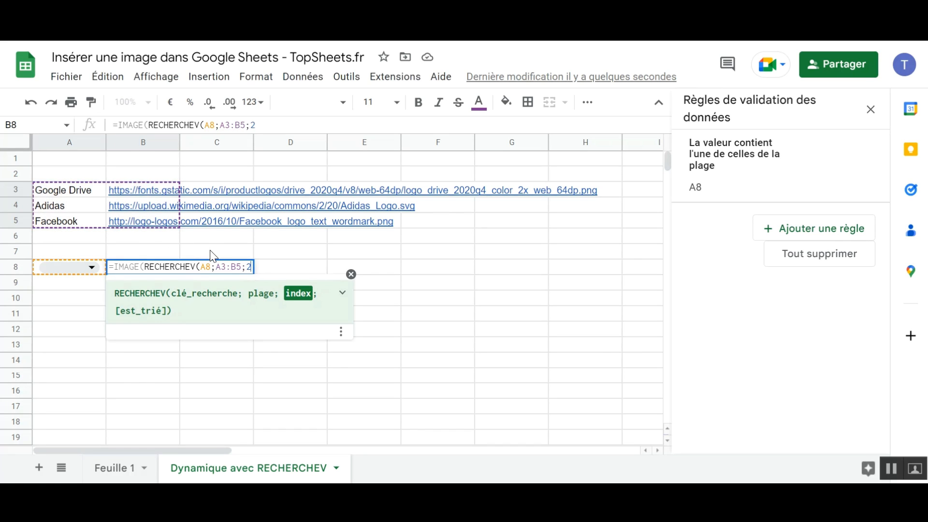
pyautogui.write(';0')
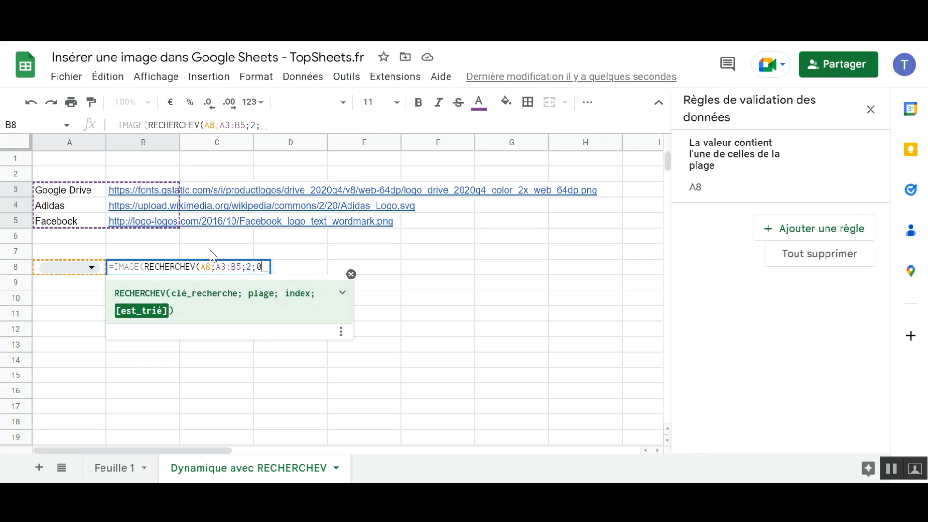
pyautogui.write(')')
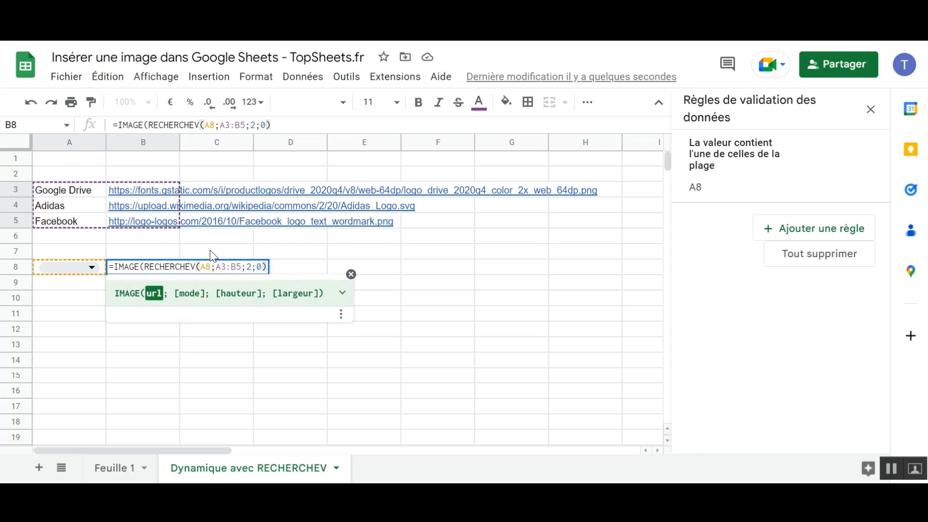
pyautogui.press('Return')
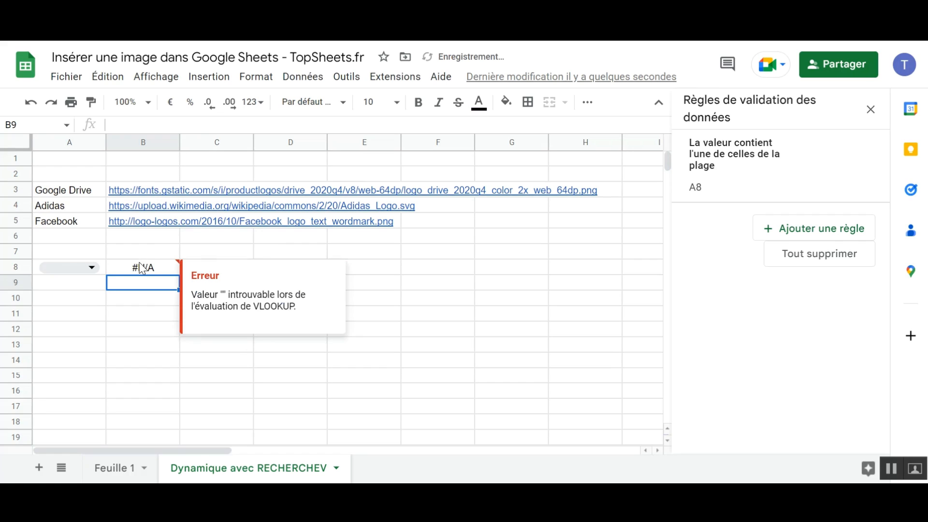
# Step: Test the image formula by choosing Google Drive and Adidas one after the other in the A8 drop-down
pyautogui.click(89, 268)
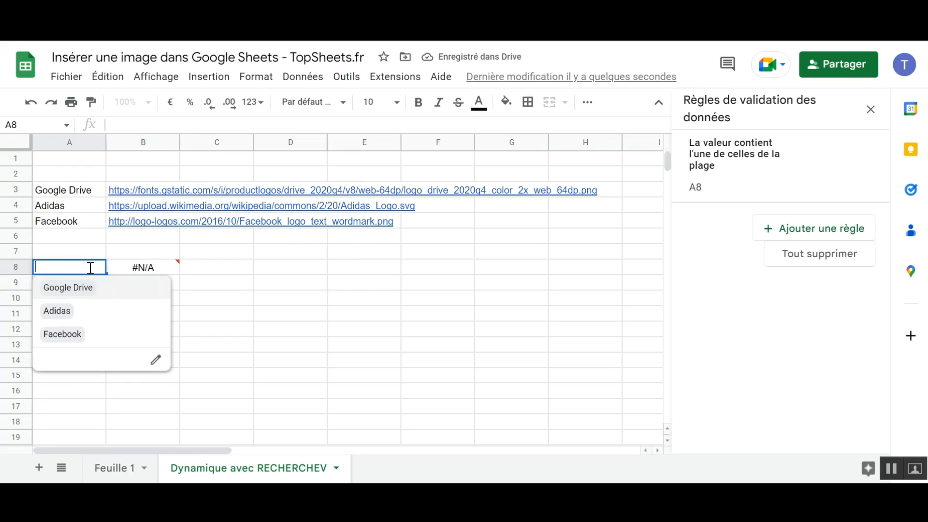
pyautogui.click(66, 289)
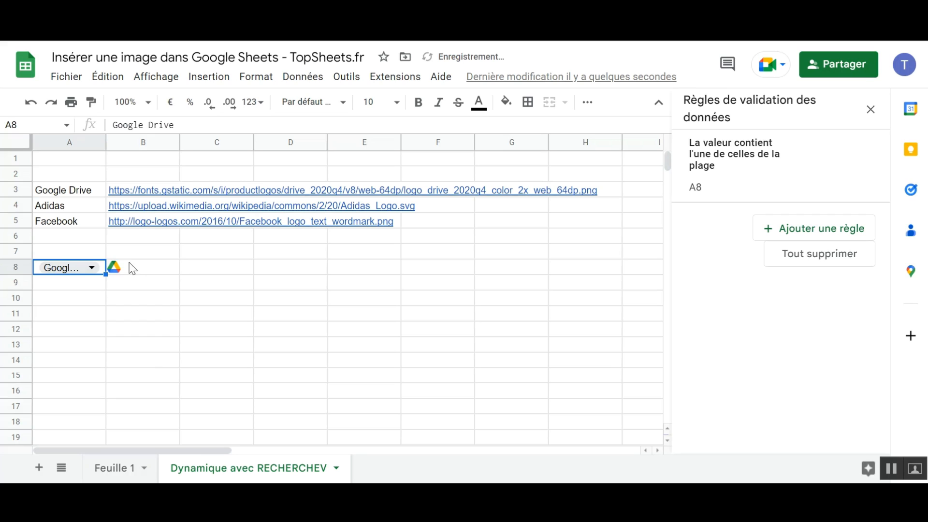
pyautogui.click(90, 268)
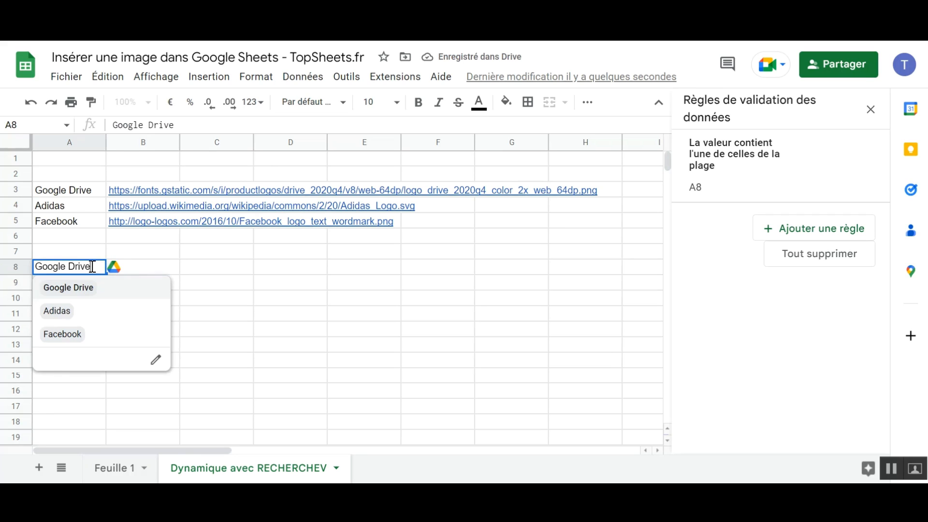
pyautogui.click(58, 311)
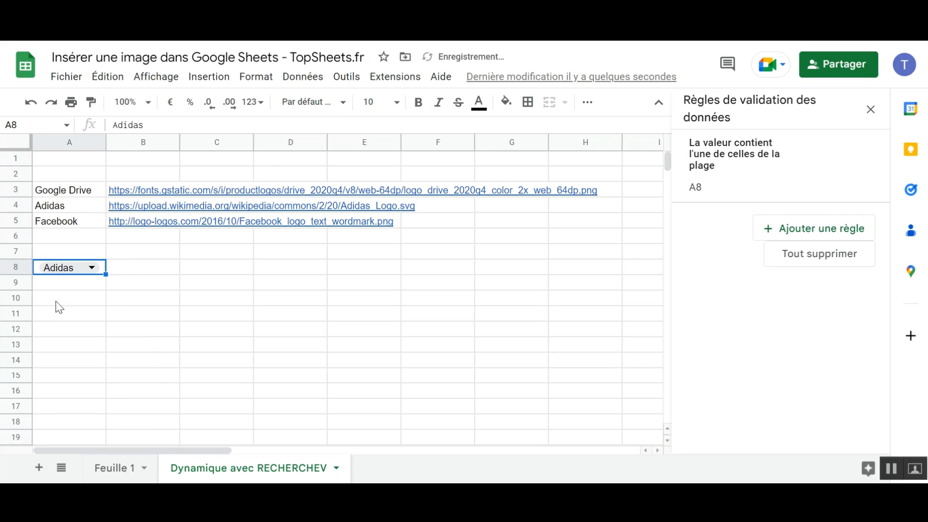
# Step: Choose Facebook in the A8 drop-down and make row 8 about twice as tall
pyautogui.click(91, 267)
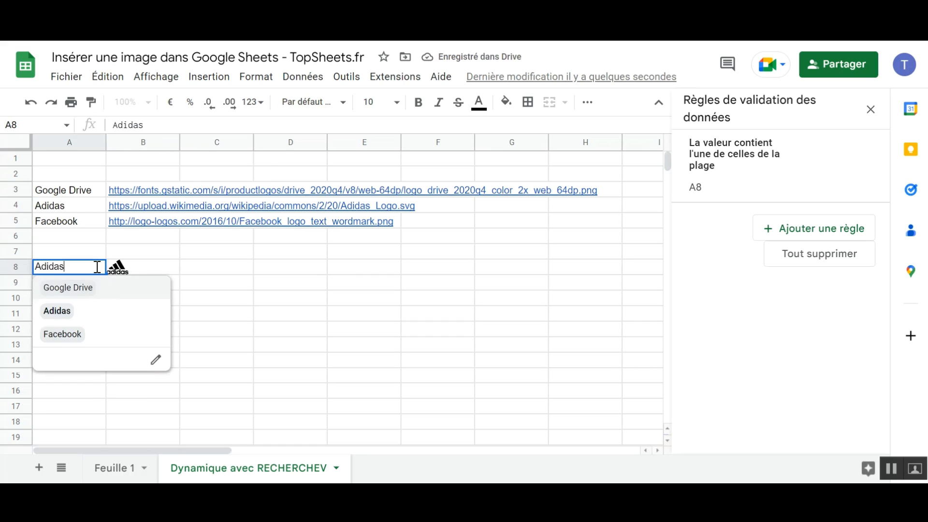
pyautogui.click(74, 333)
pyautogui.moveTo(27, 274); pyautogui.dragTo(27, 288)
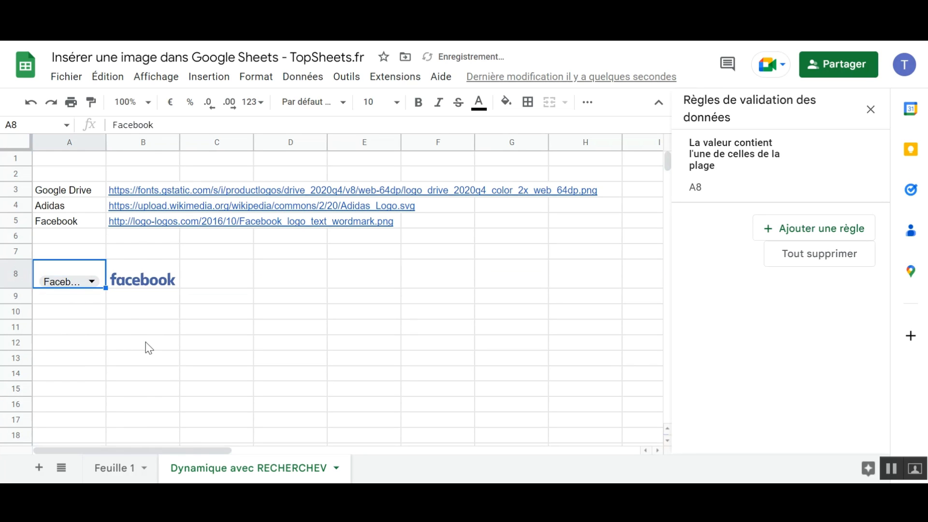